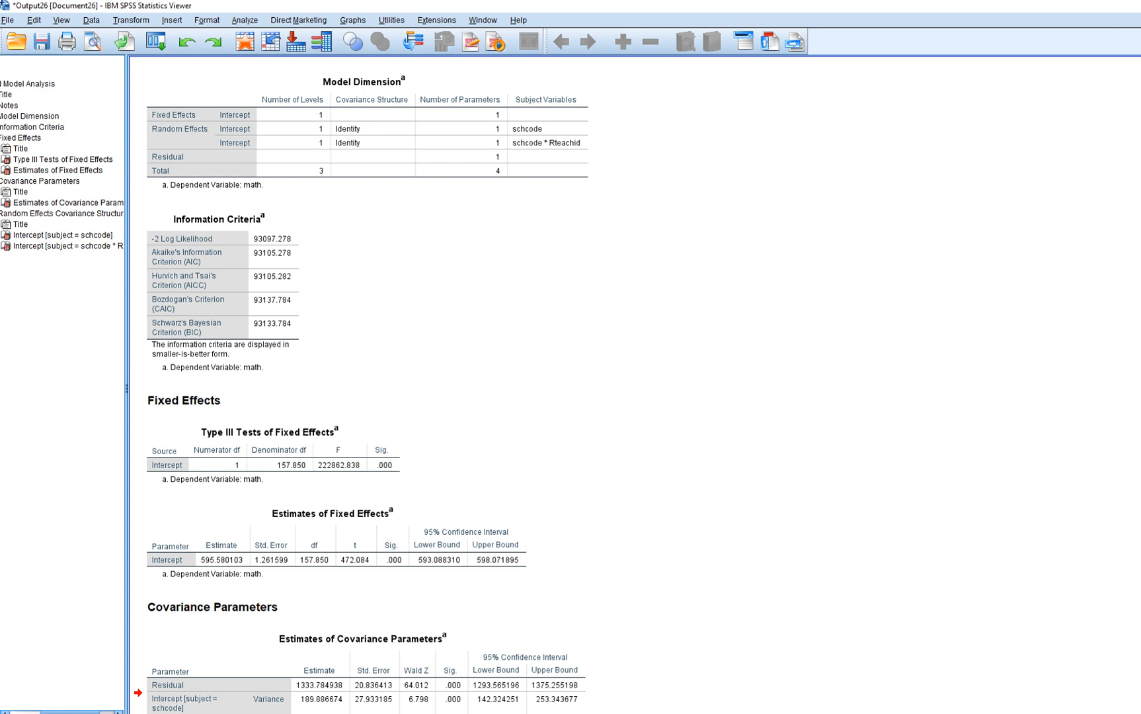
# Step: Look through the output down to the covariance parameter estimates, and switch to the ch4threelevelURM.sav data window
pyautogui.scroll(-3, 361, 383)
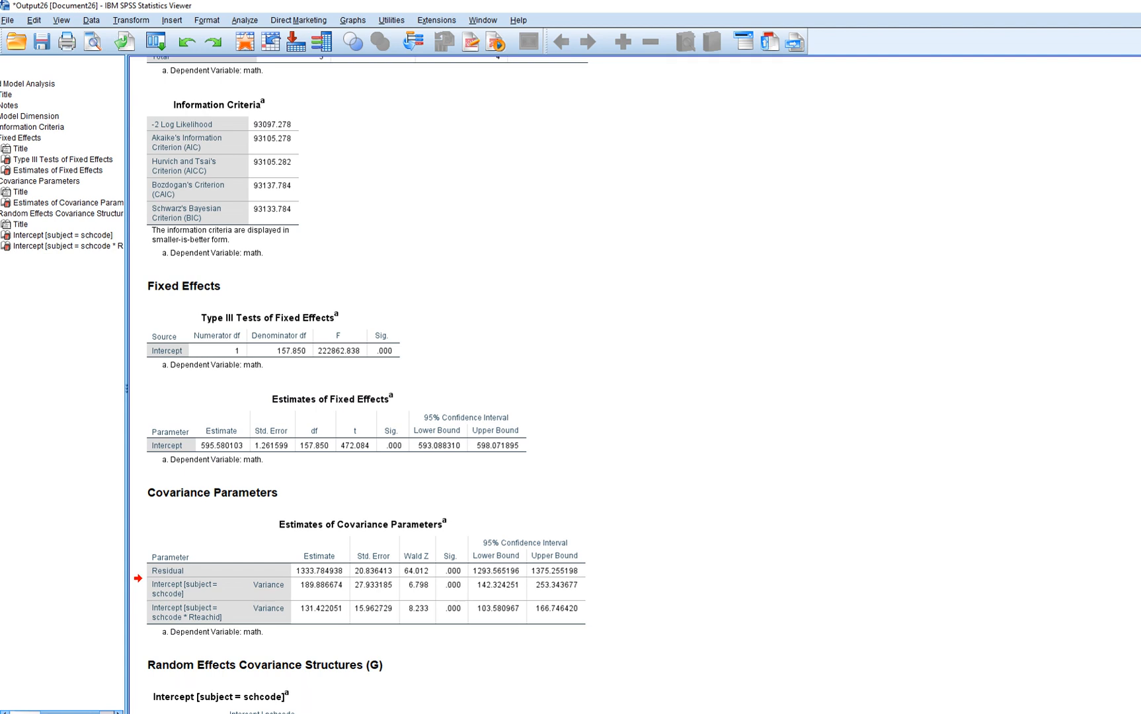
pyautogui.click(326, 713)
pyautogui.click(255, 681)
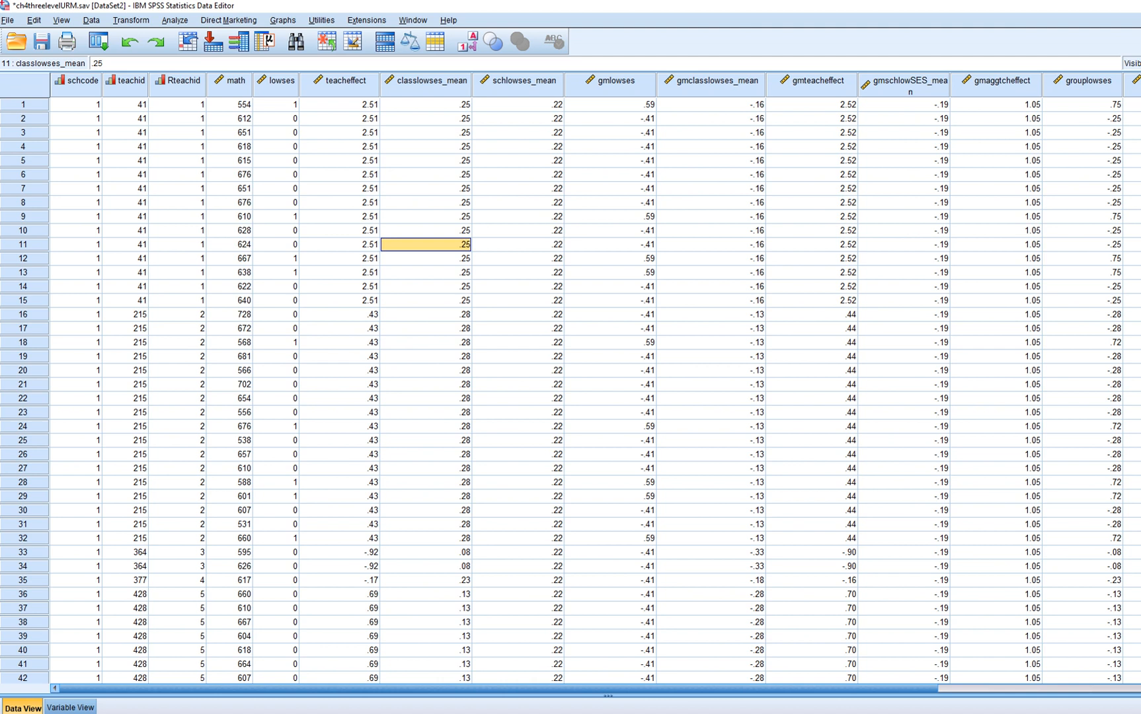
# Step: Examine the math, lowses and gmlowses columns, comparing the 1/0 coding of lowses with its grand-mean-centered values and the neighbouring mean columns
pyautogui.click(277, 82)
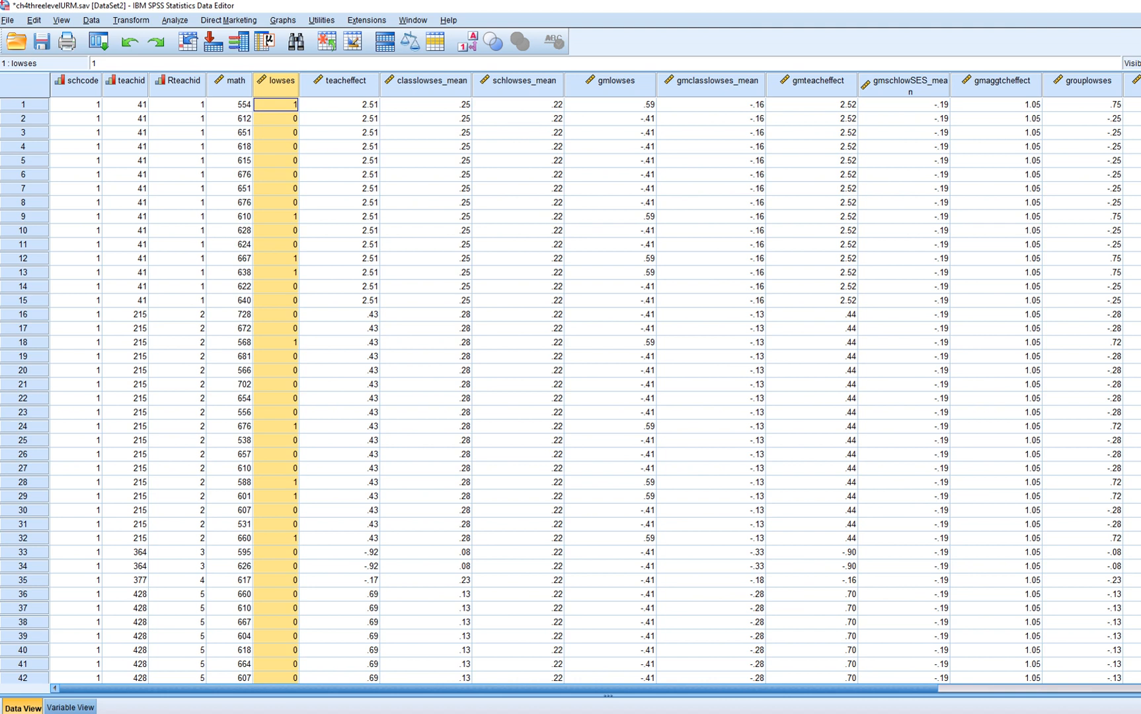
pyautogui.click(230, 81)
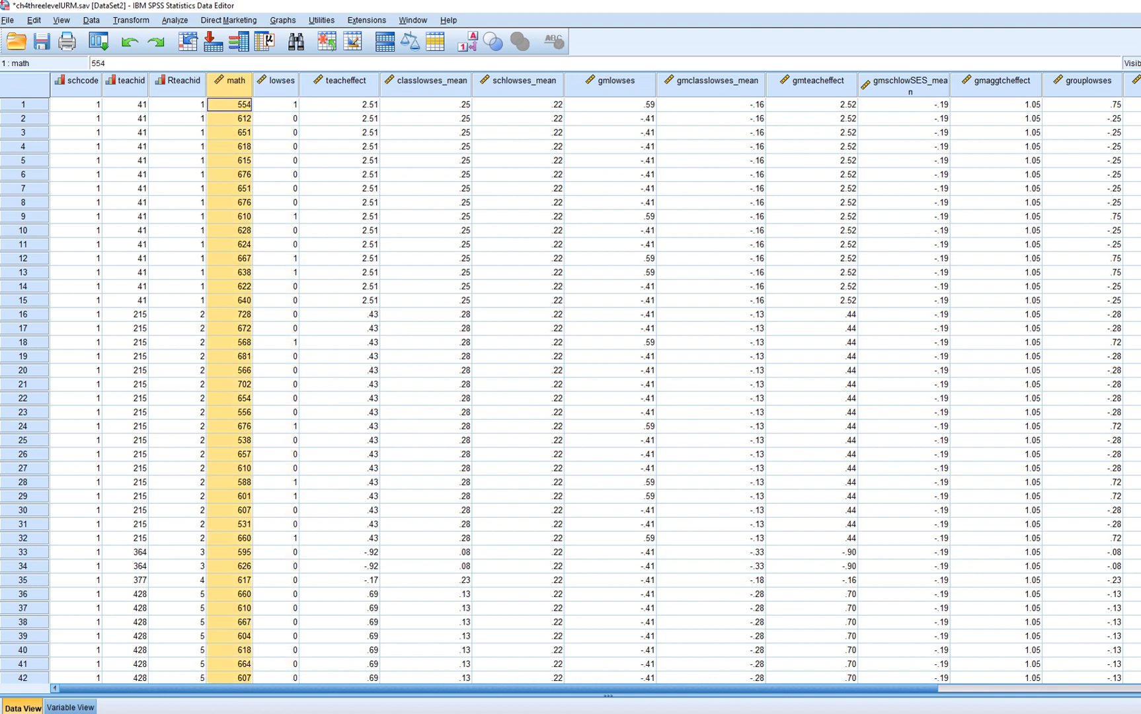
pyautogui.click(276, 104)
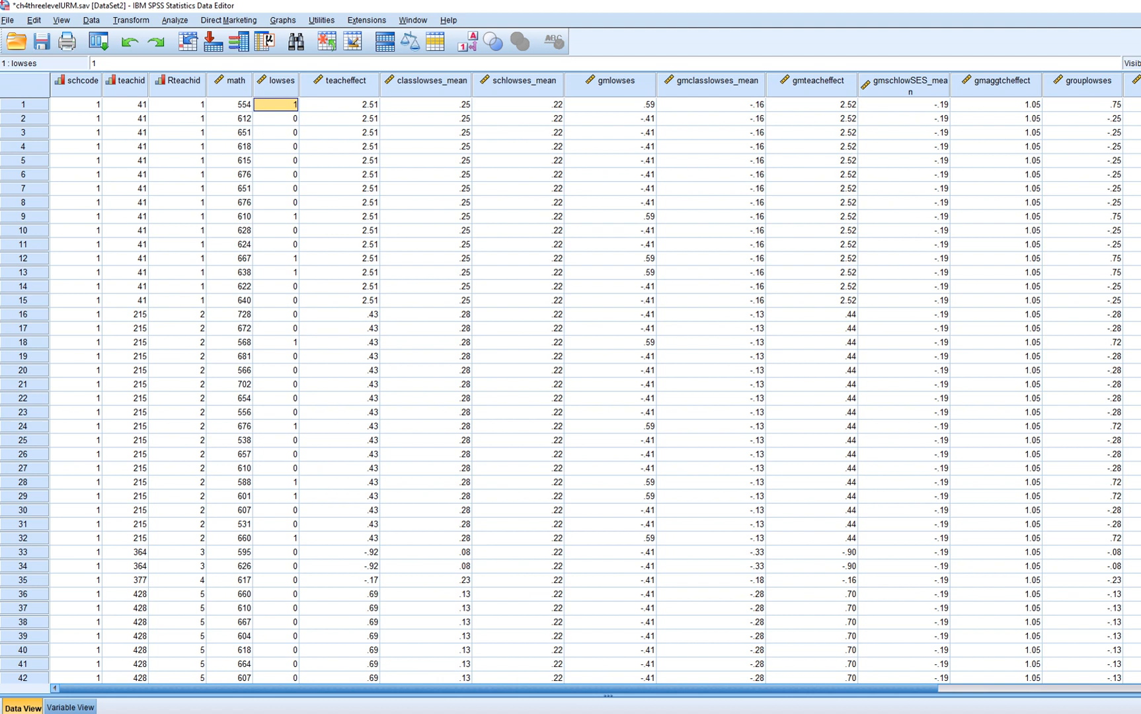
pyautogui.click(276, 119)
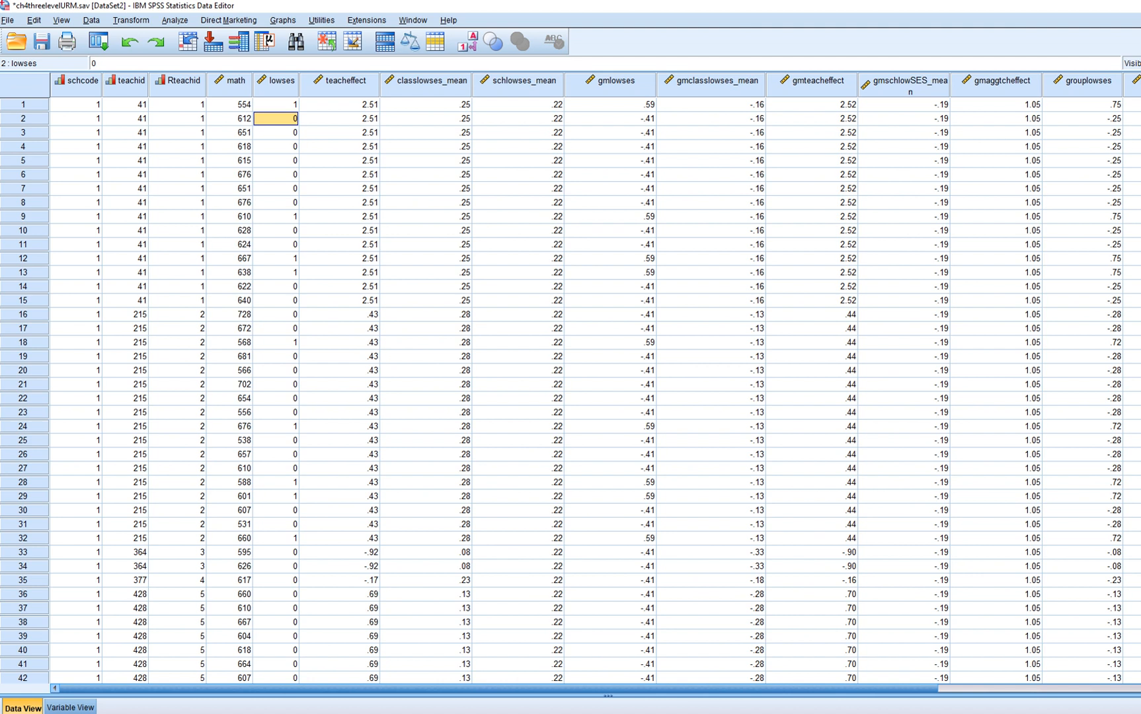
pyautogui.click(276, 81)
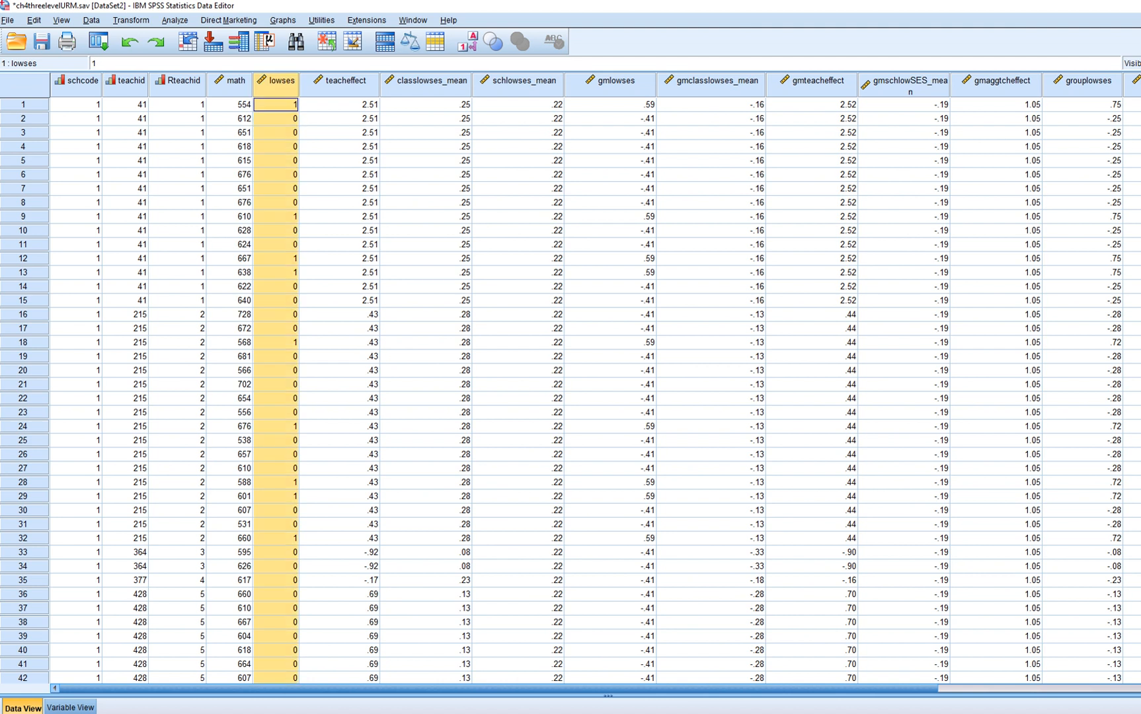
pyautogui.click(616, 81)
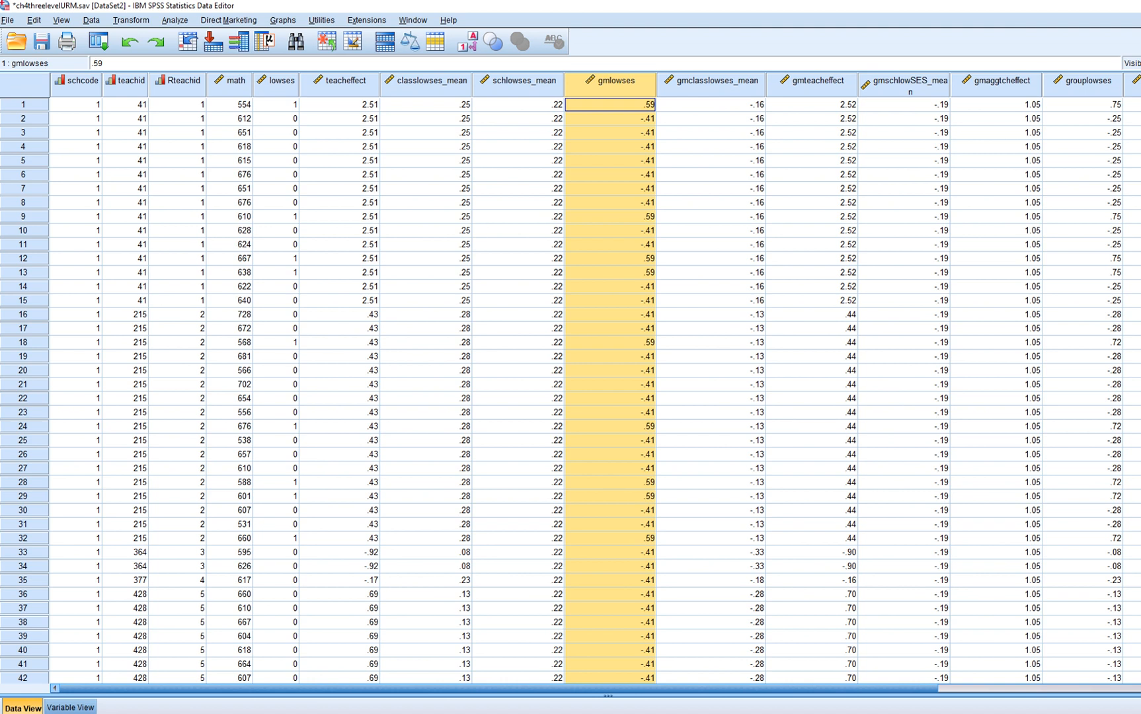
pyautogui.moveTo(277, 105); pyautogui.dragTo(277, 118)
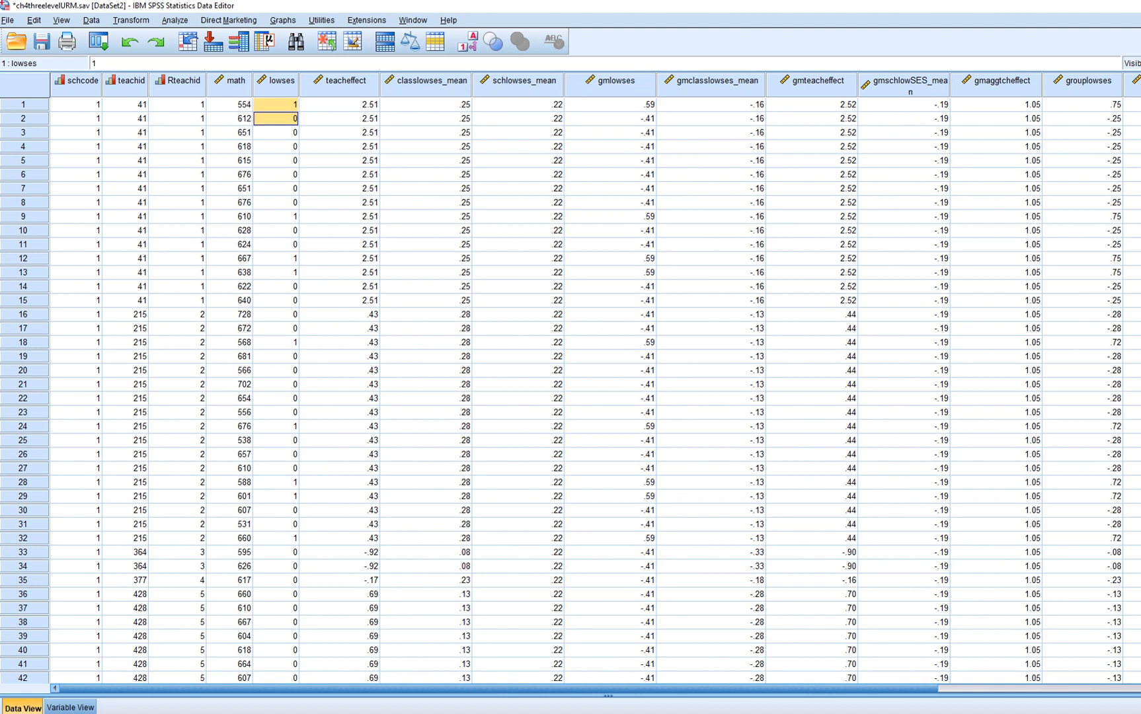
pyautogui.click(277, 80)
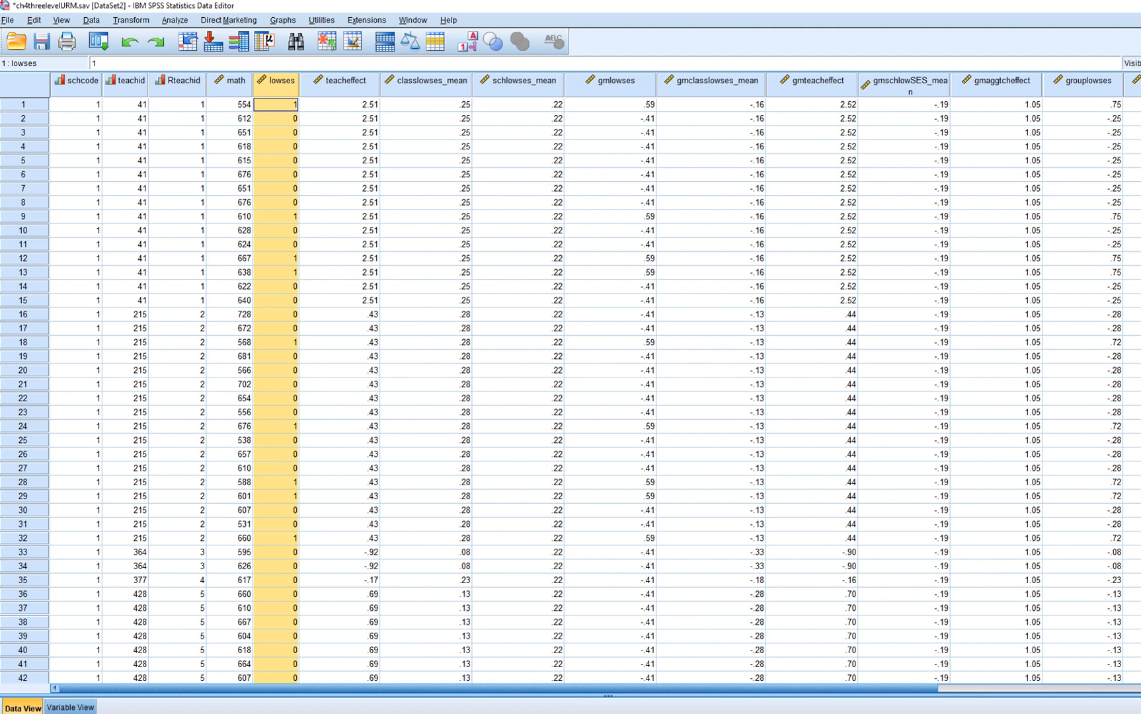
pyautogui.click(518, 147)
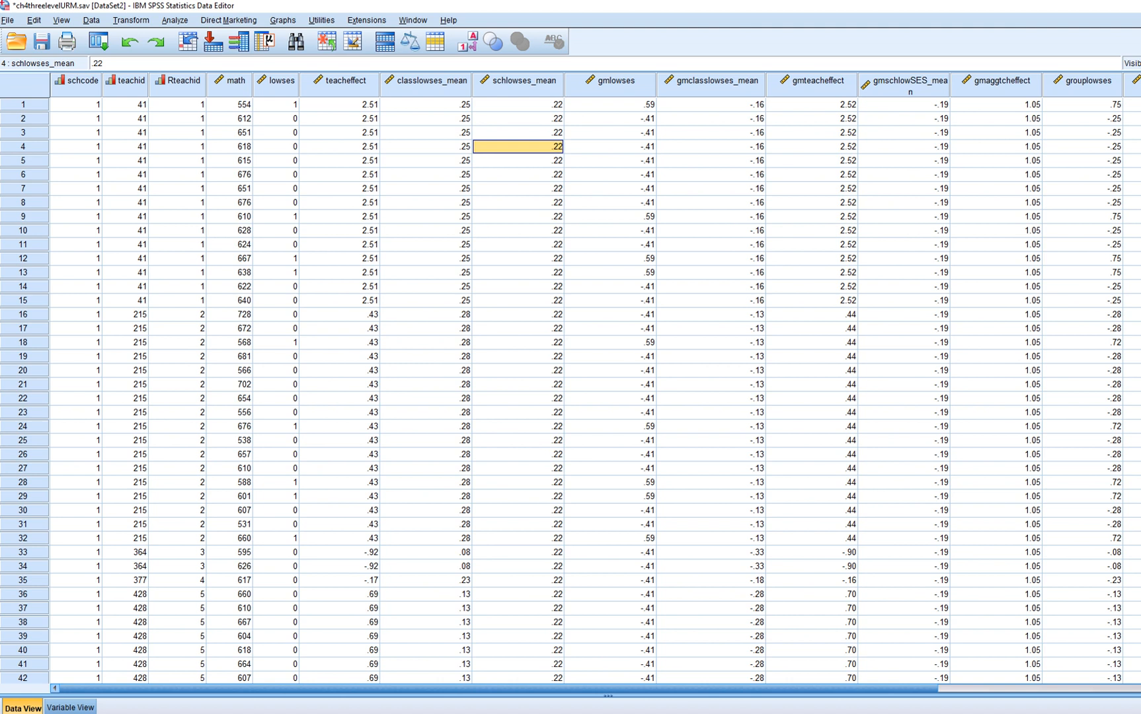
pyautogui.click(611, 81)
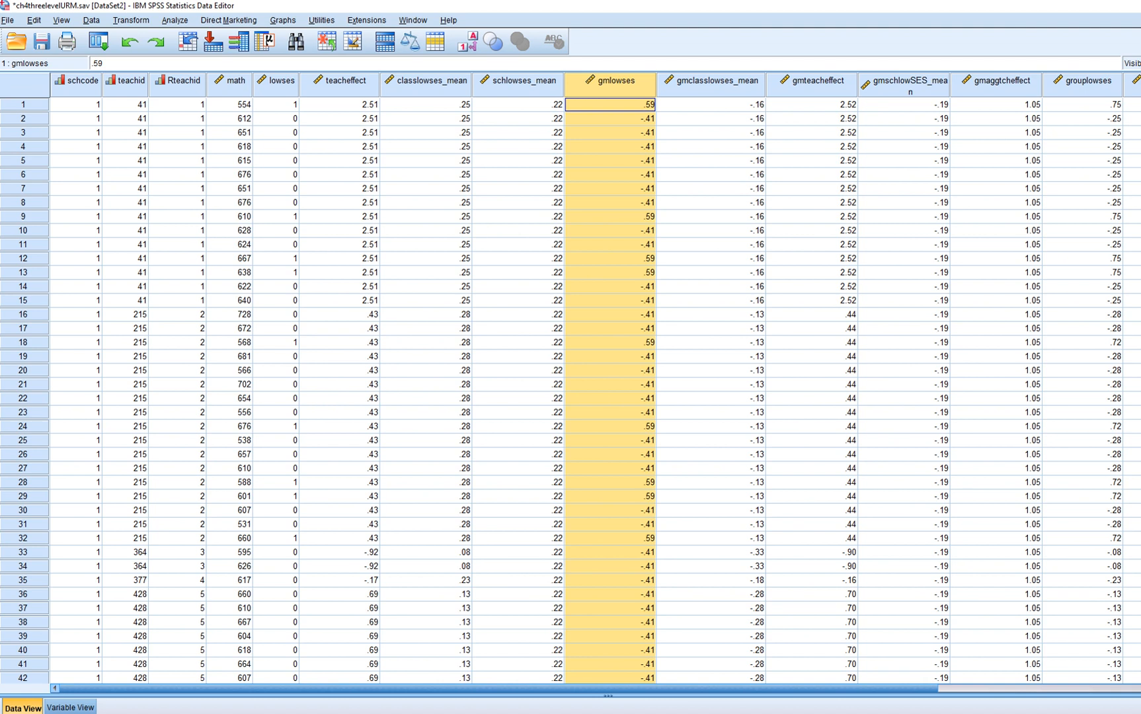
pyautogui.click(427, 147)
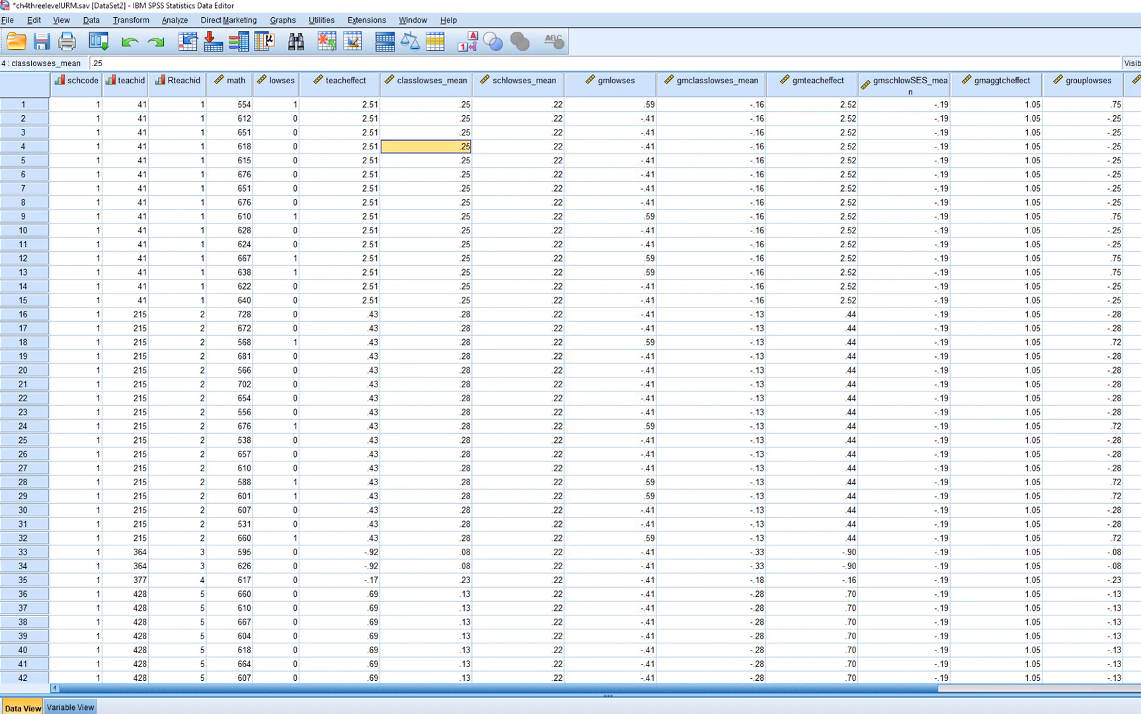
# Step: Start a linear mixed model with schcode and Rteachid kept as subjects, and review its random effects settings
pyautogui.click(175, 20)
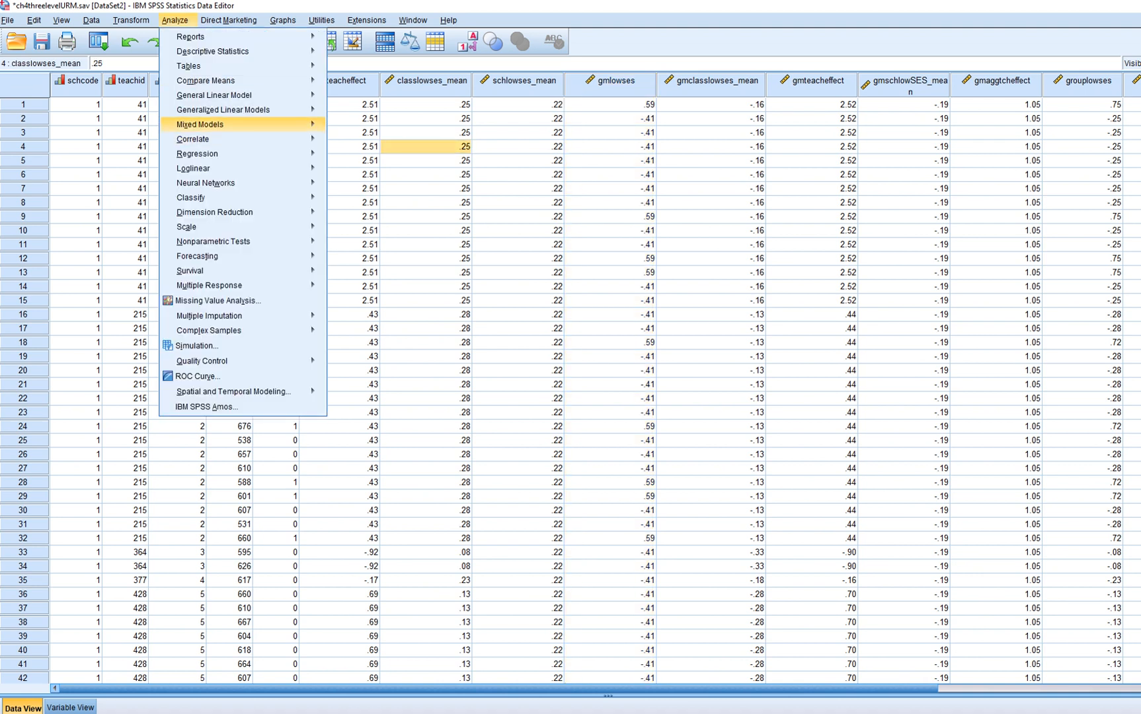
pyautogui.moveTo(200, 124)
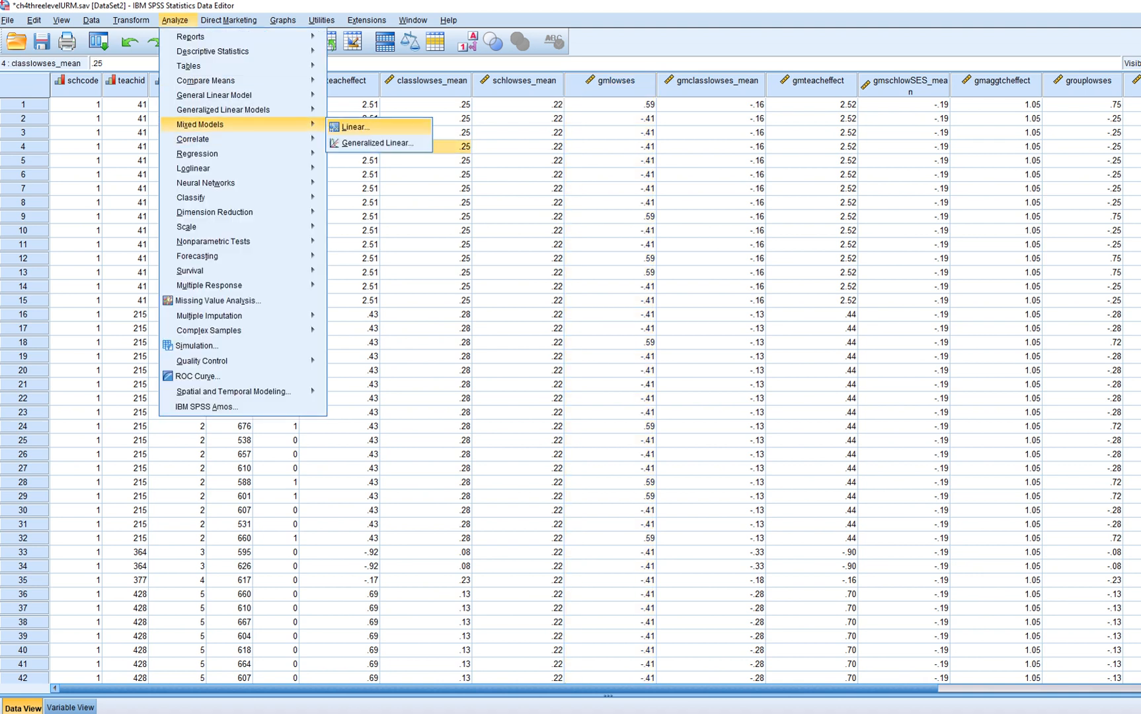
pyautogui.click(351, 127)
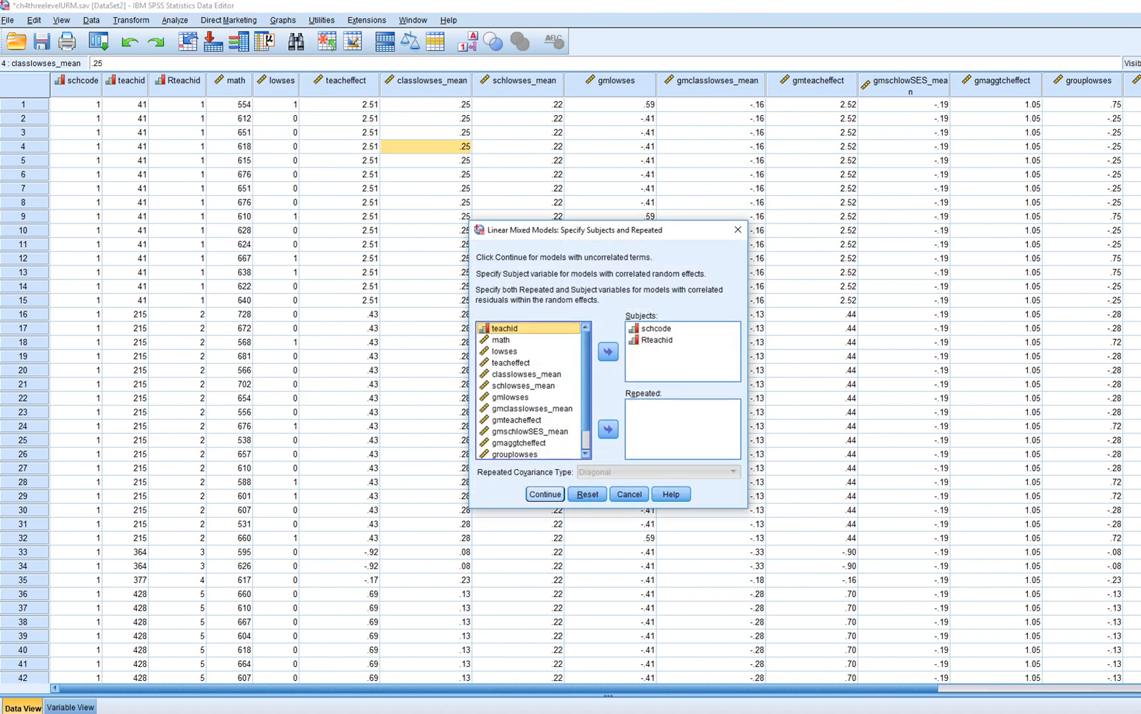
pyautogui.click(545, 494)
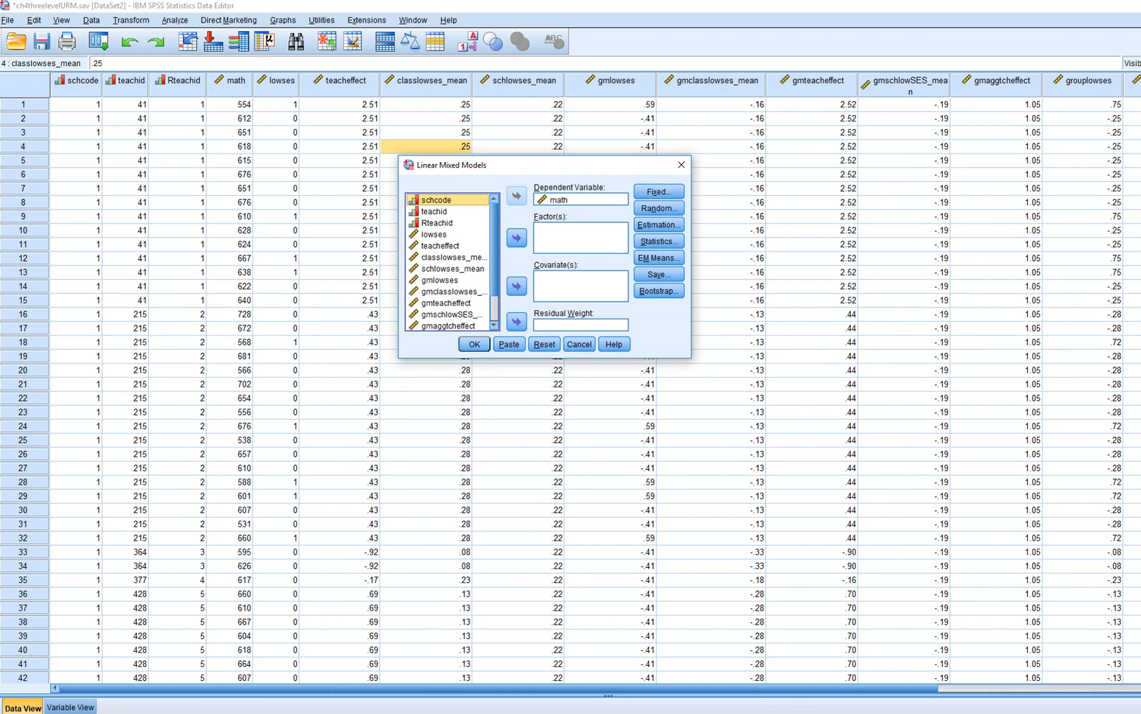
pyautogui.click(658, 208)
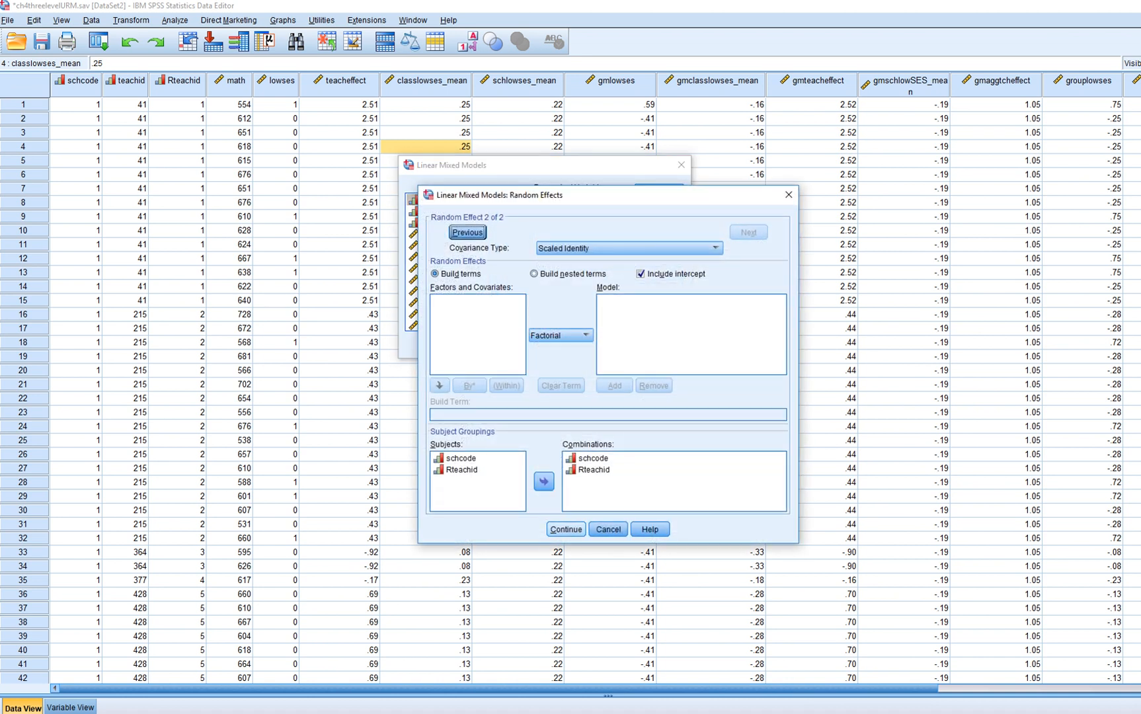
pyautogui.click(566, 529)
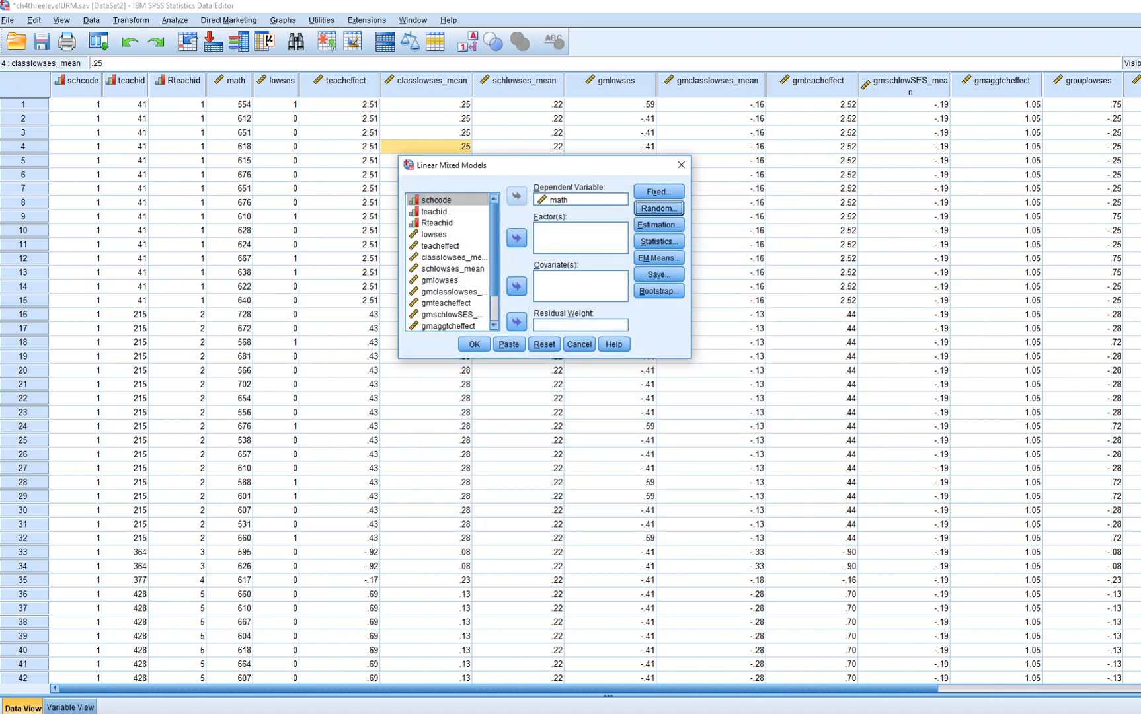
# Step: Run the math model with lowses added as a covariate and as a fixed effect
pyautogui.click(435, 235)
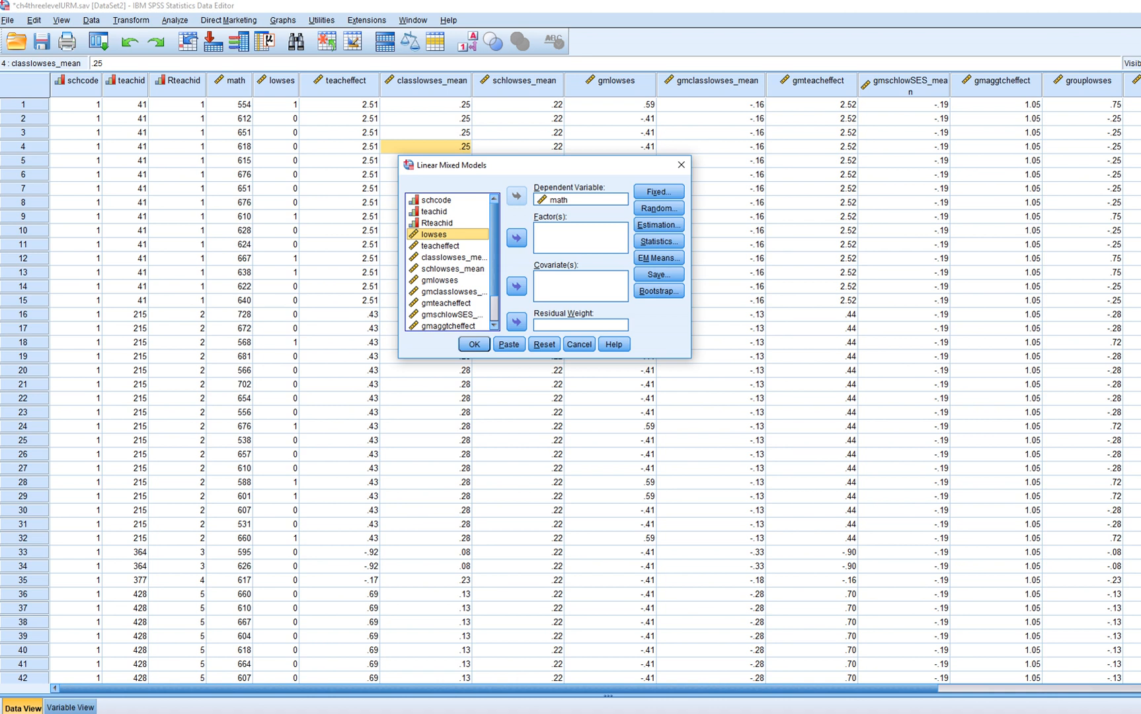
pyautogui.click(516, 285)
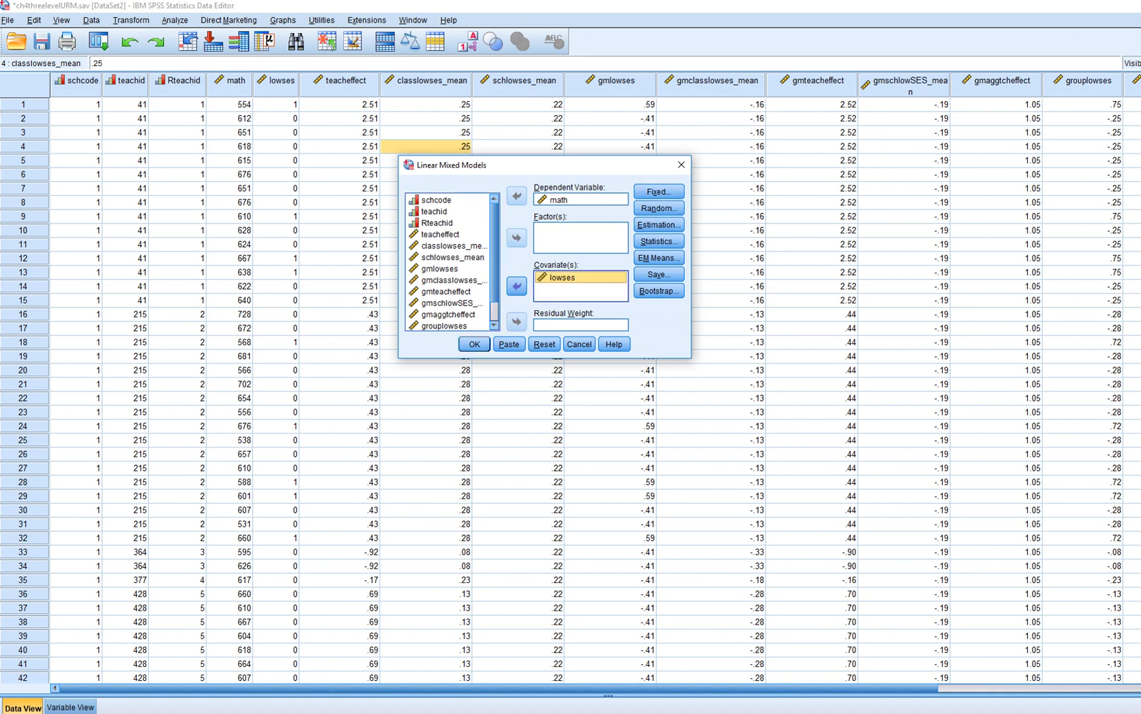
pyautogui.click(659, 191)
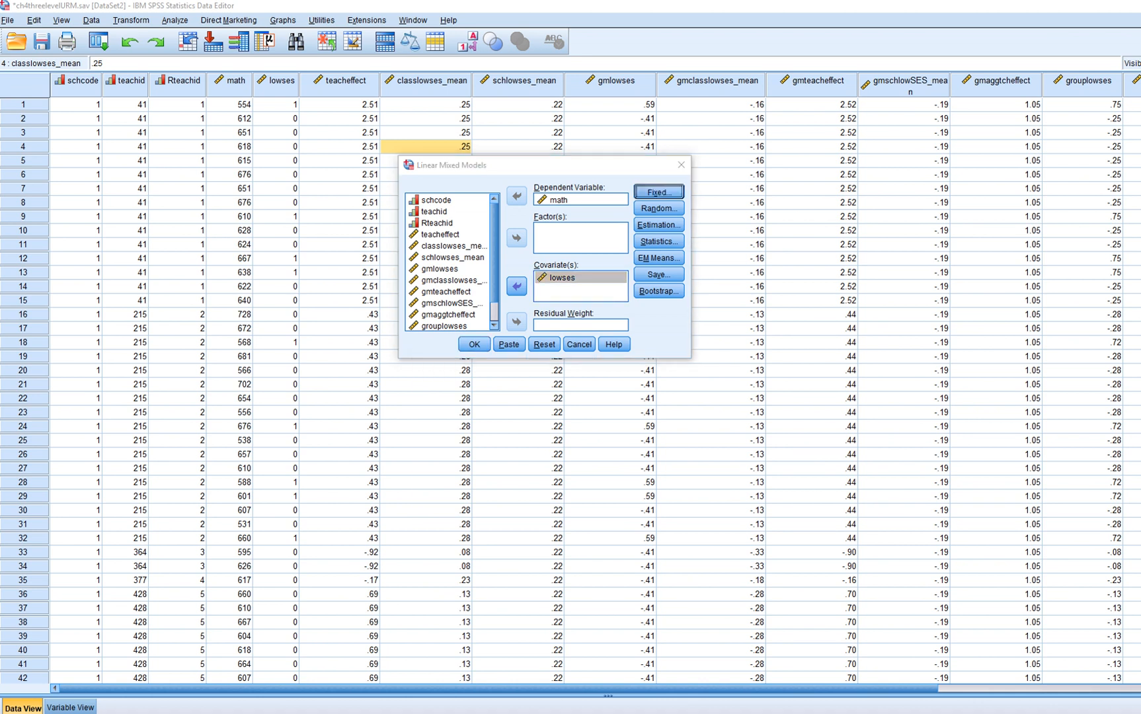
pyautogui.click(459, 305)
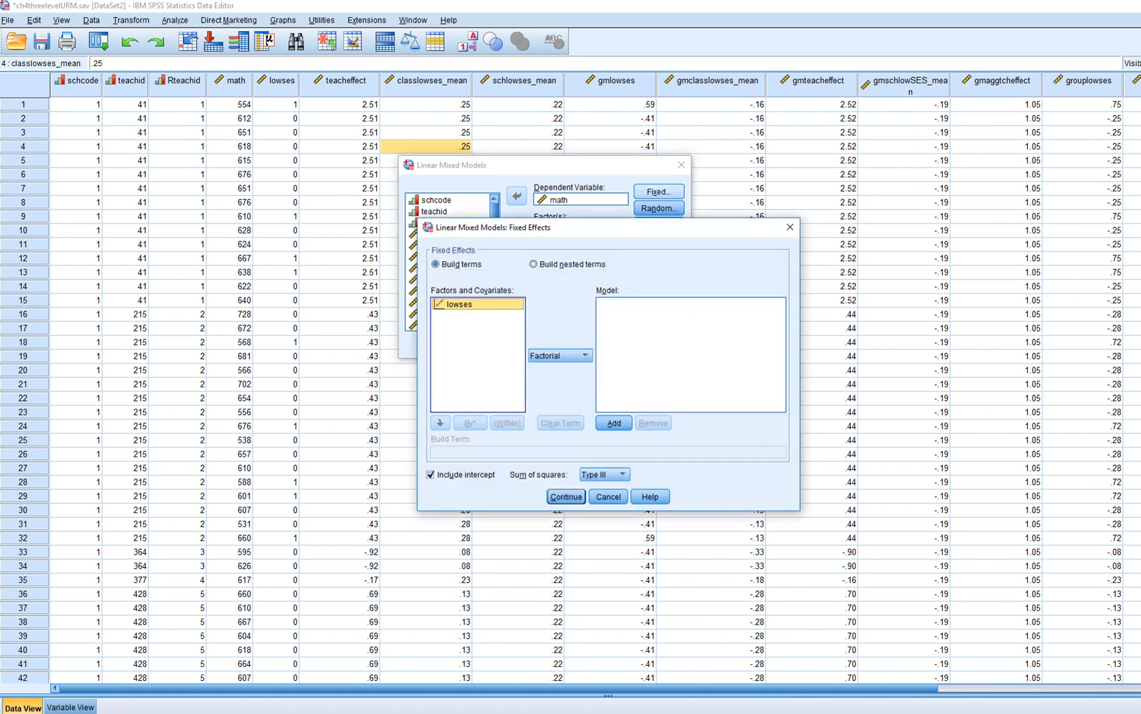
pyautogui.click(614, 423)
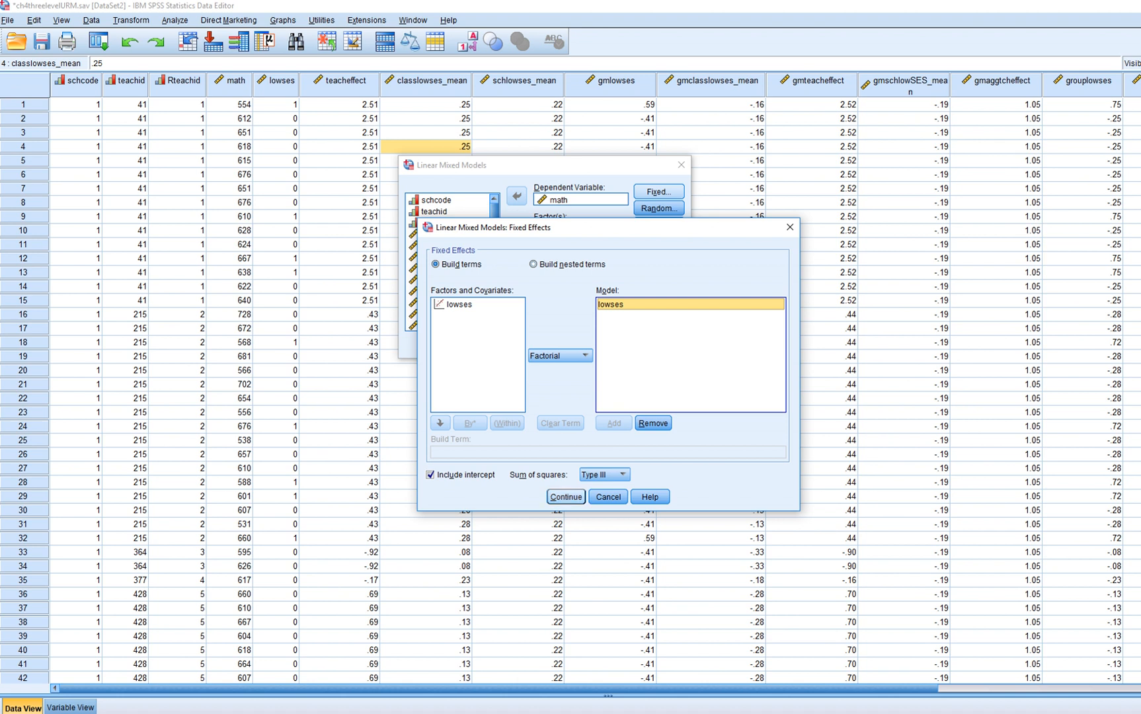
pyautogui.press('Return')
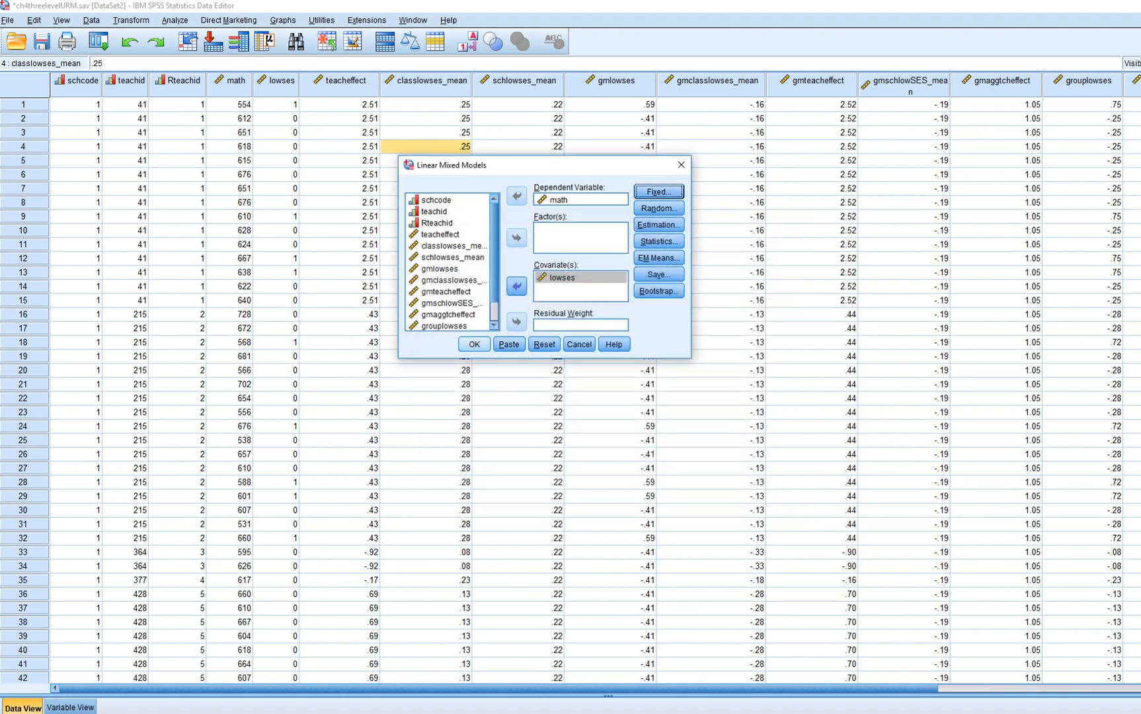
pyautogui.click(474, 344)
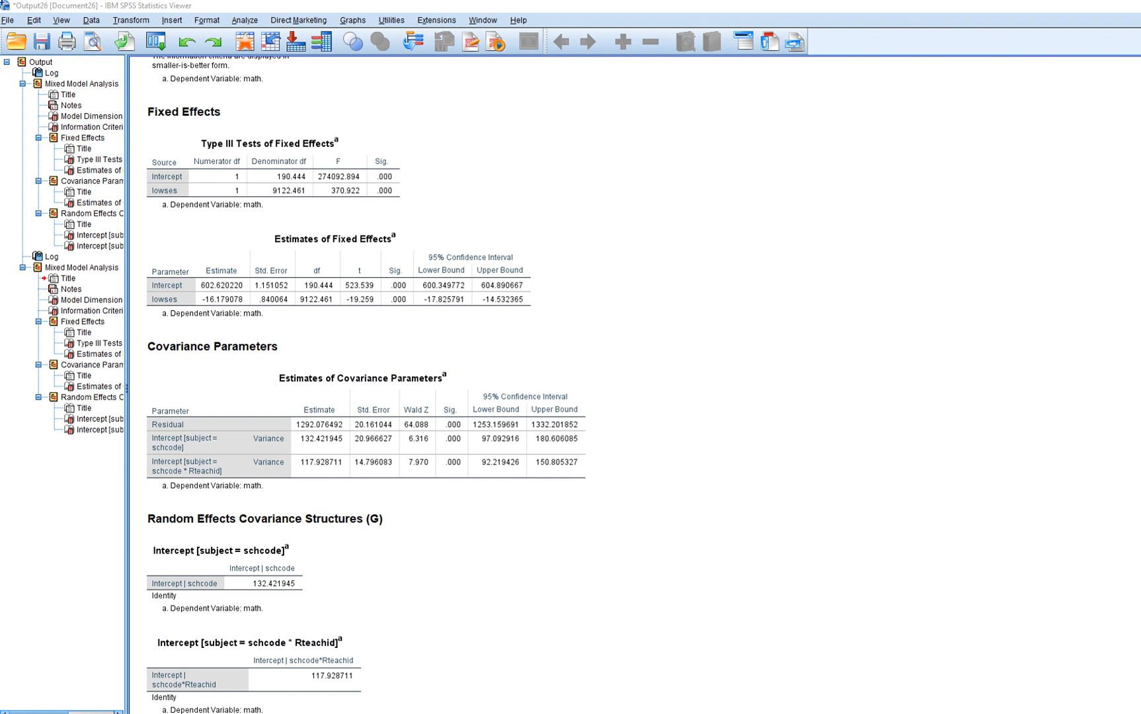
# Step: Mark the lowses coefficient and each covariance parameter's estimate and significance while examining the output tables, and clear the pen marks
pyautogui.moveTo(196, 308)
pyautogui.mouseDown()
pyautogui.moveTo(257, 309)
pyautogui.moveTo(246, 294)
pyautogui.moveTo(197, 289)
pyautogui.moveTo(197, 309)
pyautogui.mouseUp()
pyautogui.moveTo(362, 308); pyautogui.dragTo(425, 308)
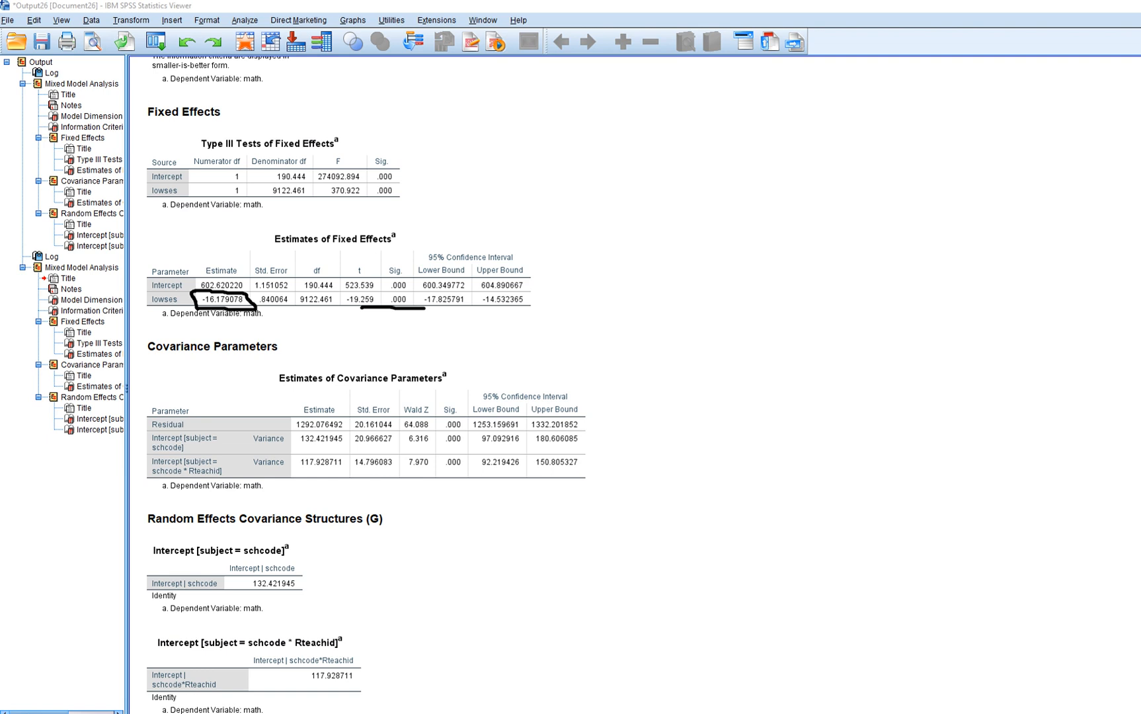
pyautogui.moveTo(134, 417); pyautogui.dragTo(144, 417)
pyautogui.moveTo(306, 429); pyautogui.dragTo(339, 431)
pyautogui.moveTo(441, 431); pyautogui.dragTo(463, 431)
pyautogui.moveTo(134, 435)
pyautogui.mouseDown()
pyautogui.moveTo(135, 444)
pyautogui.moveTo(152, 438)
pyautogui.moveTo(148, 450)
pyautogui.mouseUp()
pyautogui.moveTo(301, 449); pyautogui.dragTo(350, 449)
pyautogui.moveTo(441, 447); pyautogui.dragTo(470, 444)
pyautogui.moveTo(134, 452)
pyautogui.mouseDown()
pyautogui.moveTo(143, 472)
pyautogui.moveTo(158, 468)
pyautogui.mouseUp()
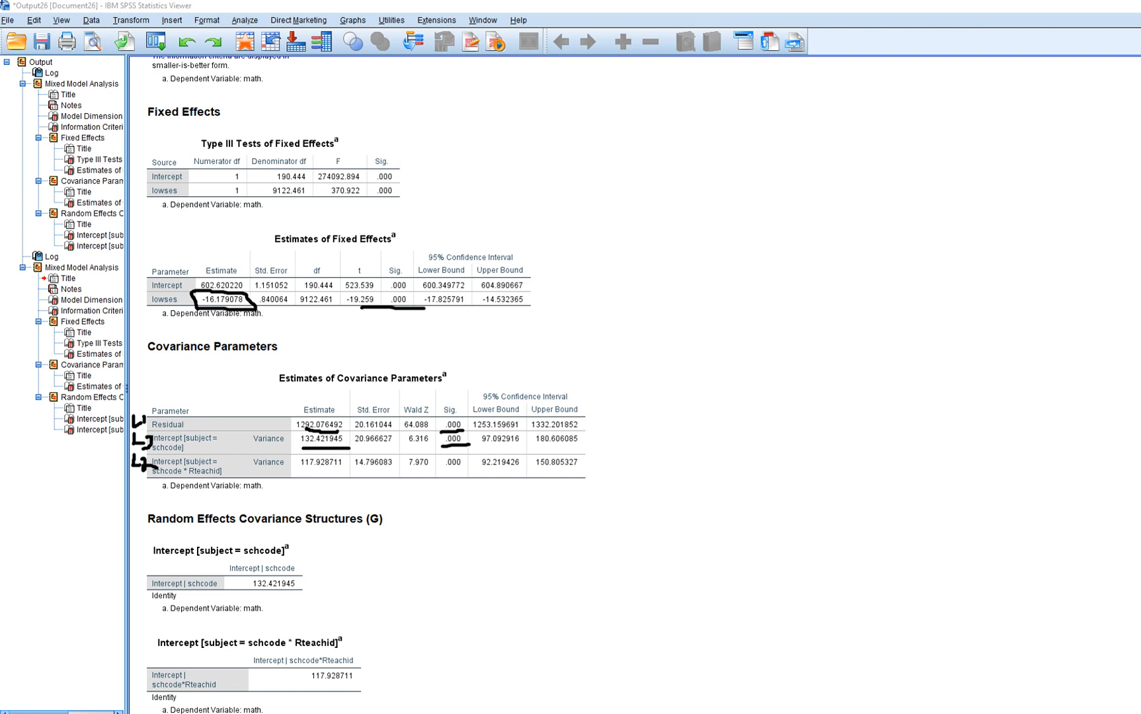
pyautogui.moveTo(306, 470); pyautogui.dragTo(331, 466)
pyautogui.moveTo(444, 472); pyautogui.dragTo(462, 468)
pyautogui.press('Escape')
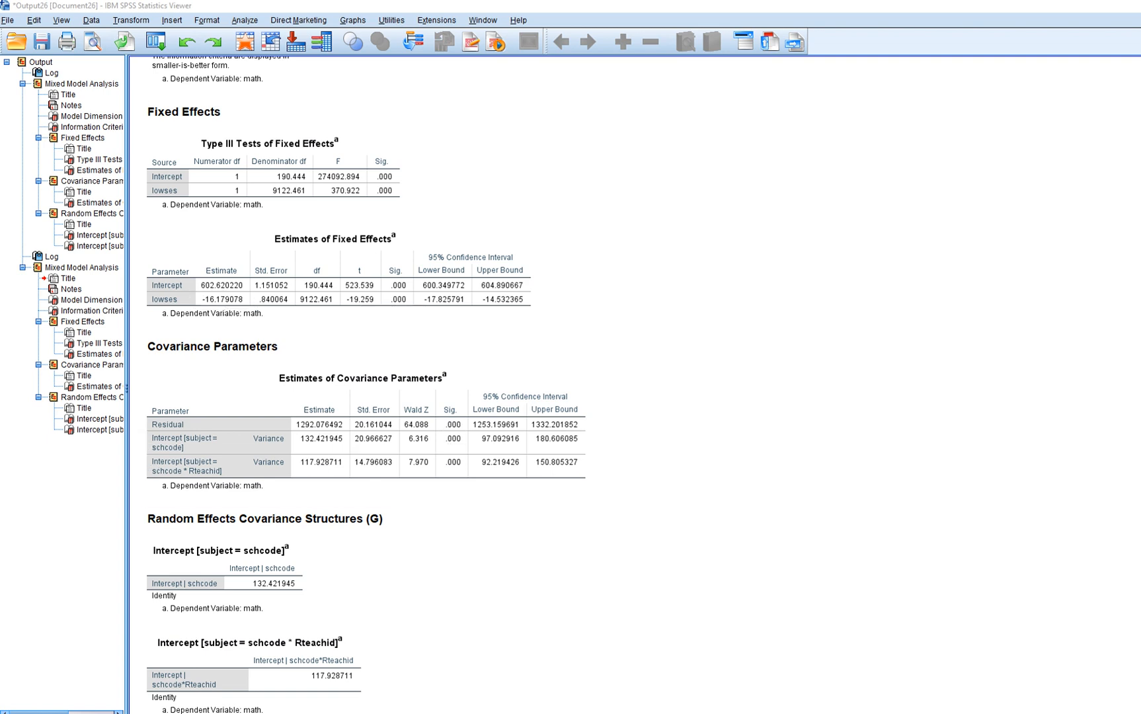
# Step: Reopen the linear mixed model with the same subjects, and replace the covariate lowses with gmlowses
pyautogui.click(245, 20)
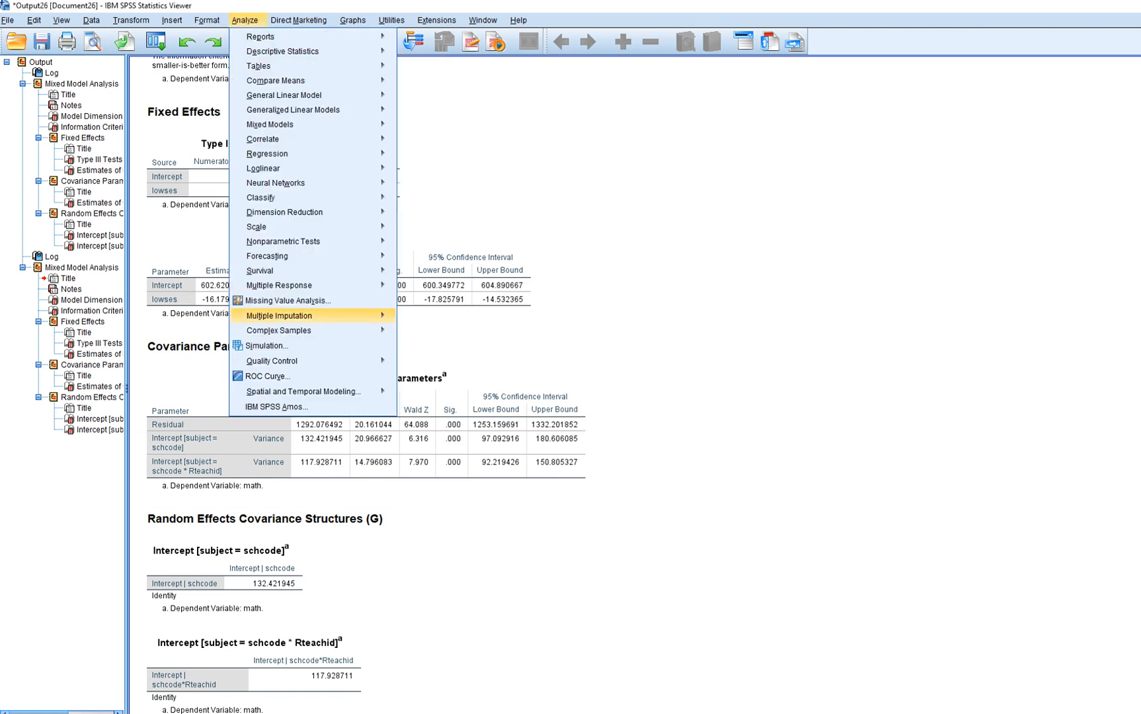
pyautogui.moveTo(278, 124)
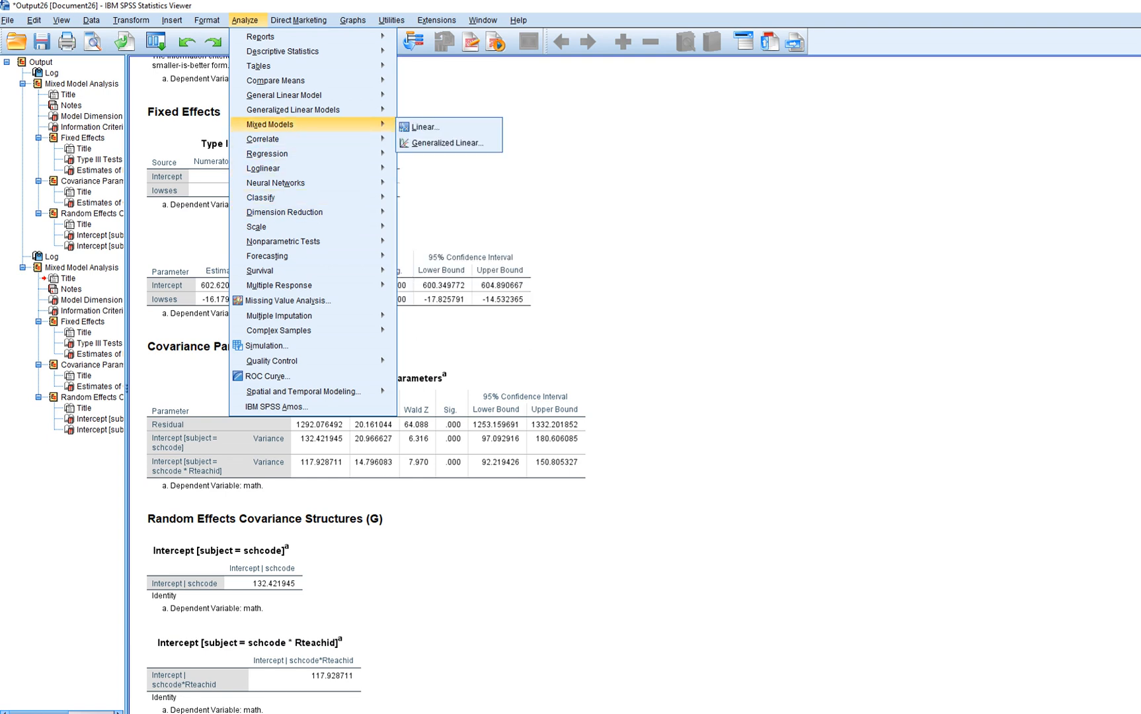
pyautogui.click(425, 127)
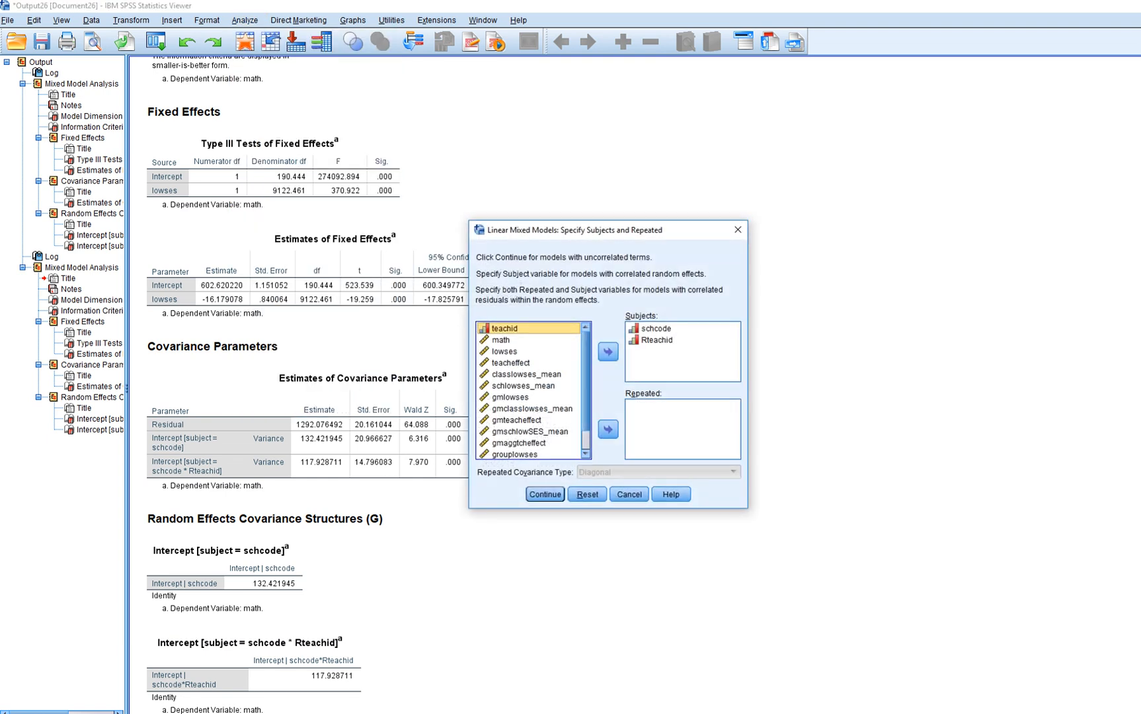
pyautogui.click(545, 494)
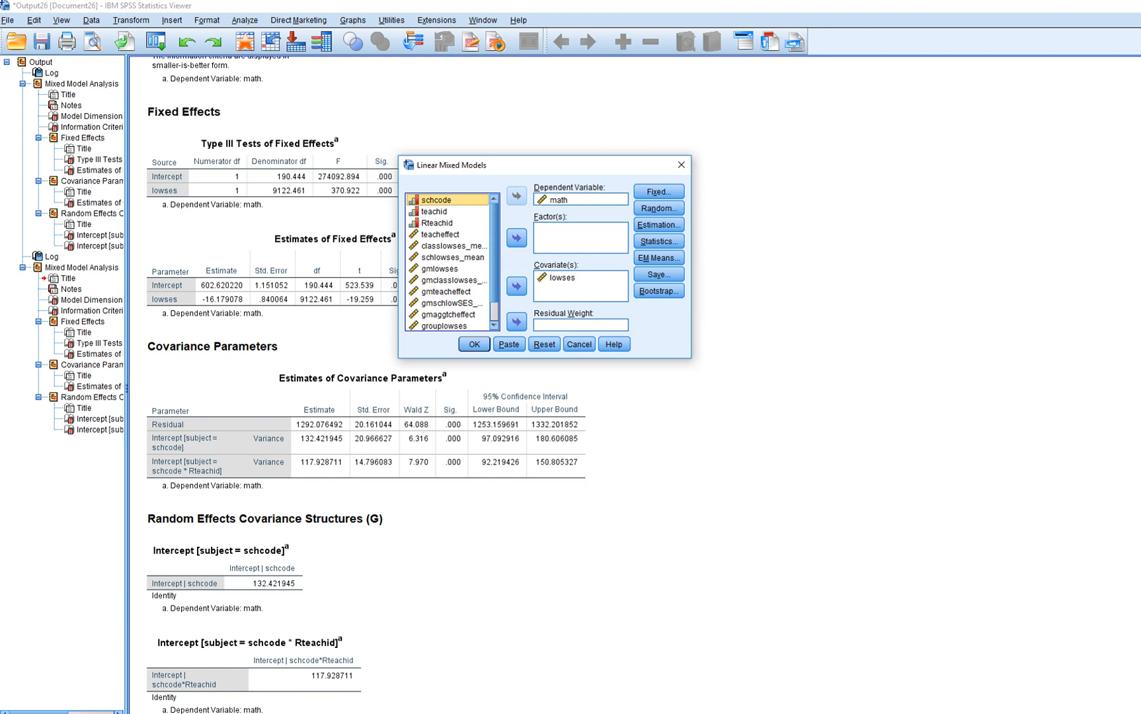
pyautogui.click(562, 277)
pyautogui.click(516, 287)
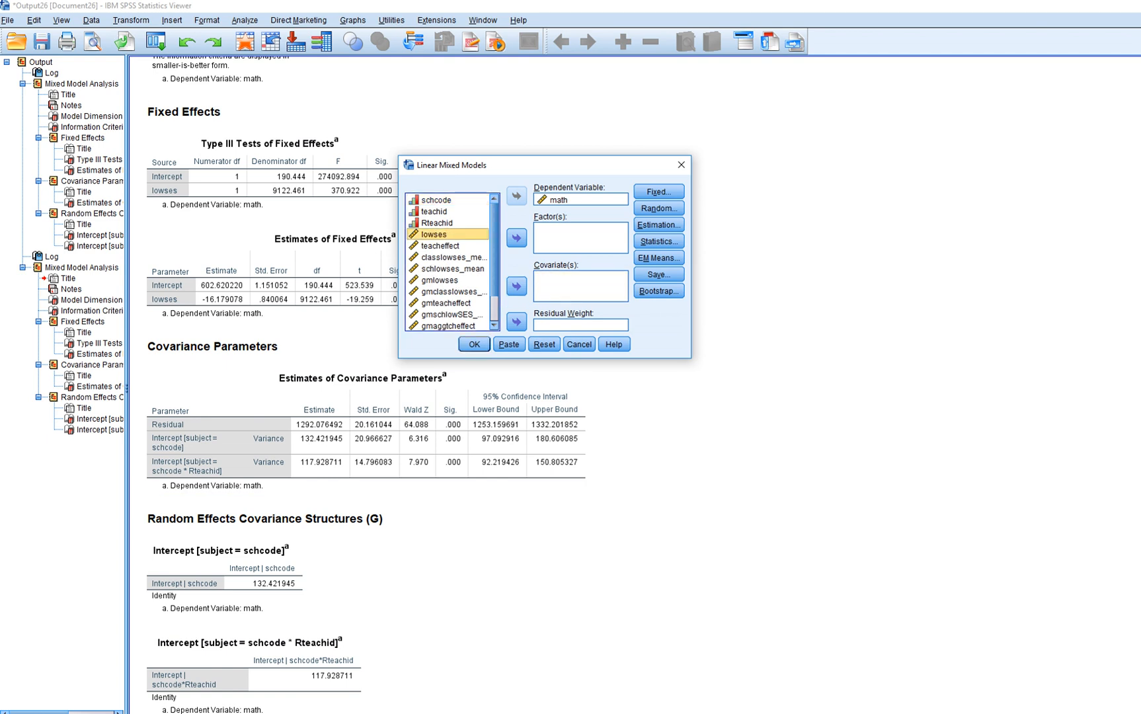
pyautogui.click(440, 280)
pyautogui.click(516, 286)
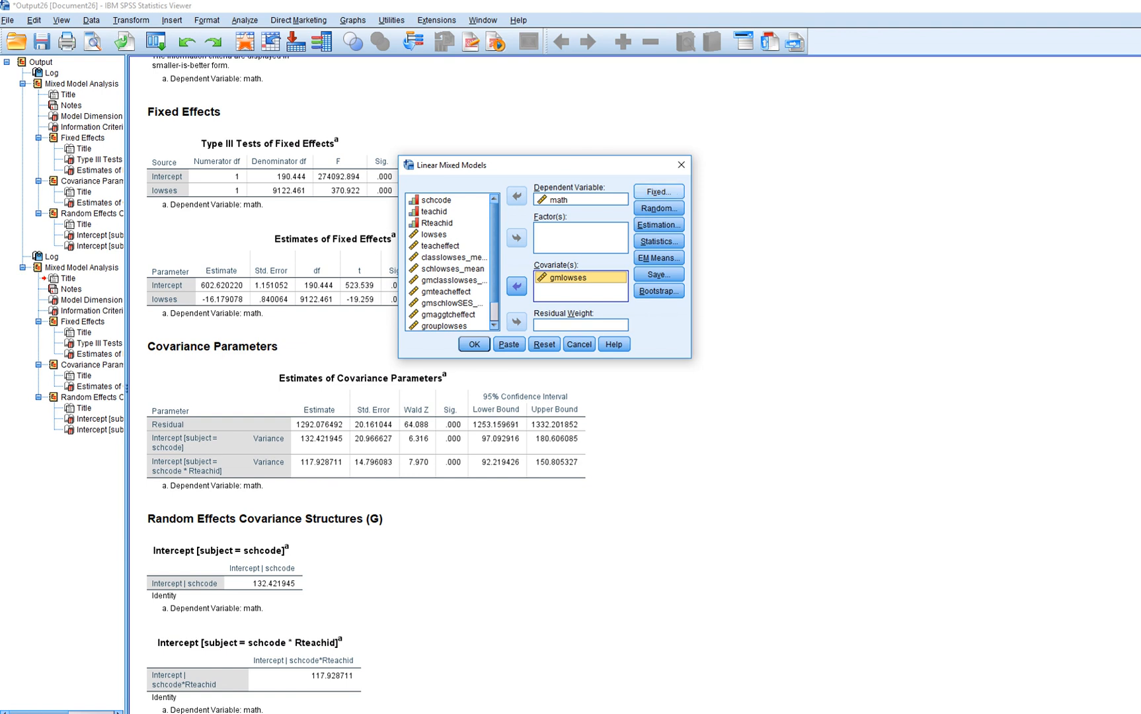
# Step: Add gmlowses as a fixed effect with the intercept included, and run the math model
pyautogui.click(659, 192)
pyautogui.click(477, 304)
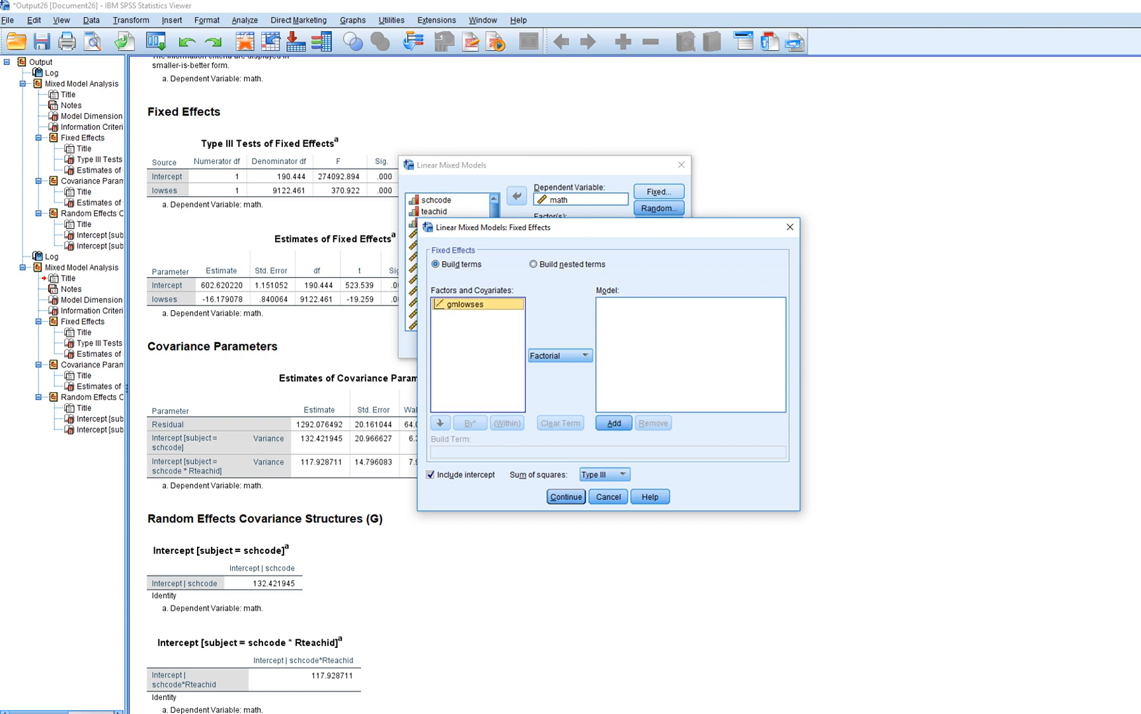
pyautogui.click(613, 423)
pyautogui.click(566, 497)
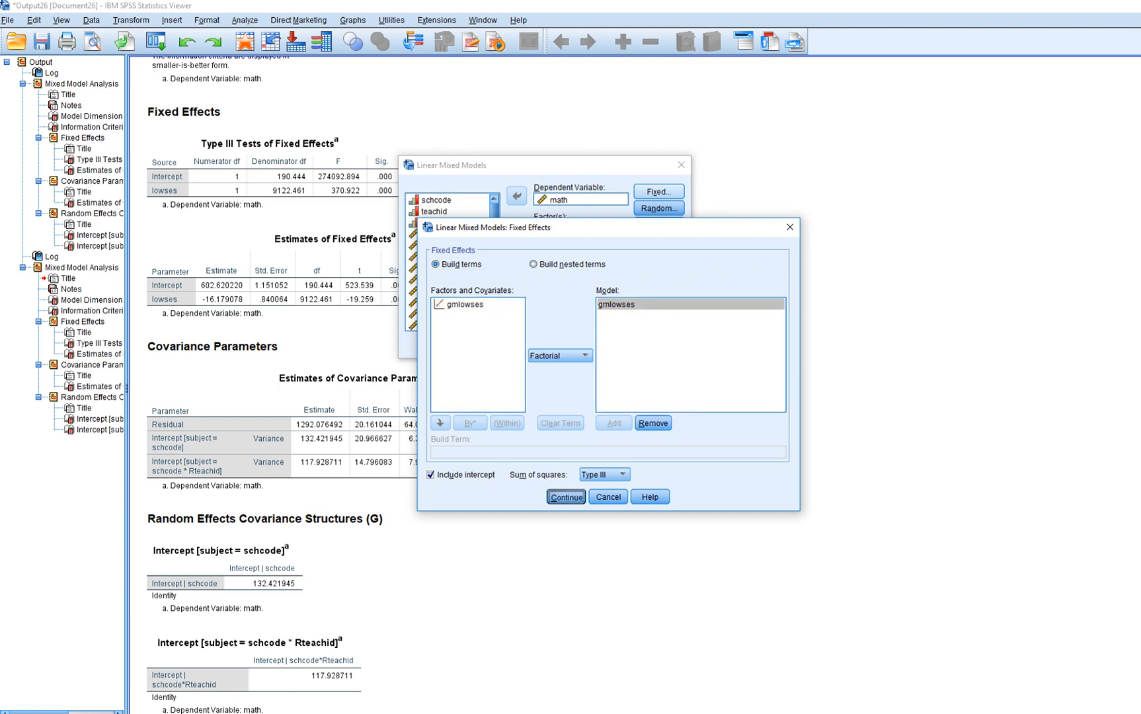
pyautogui.click(474, 344)
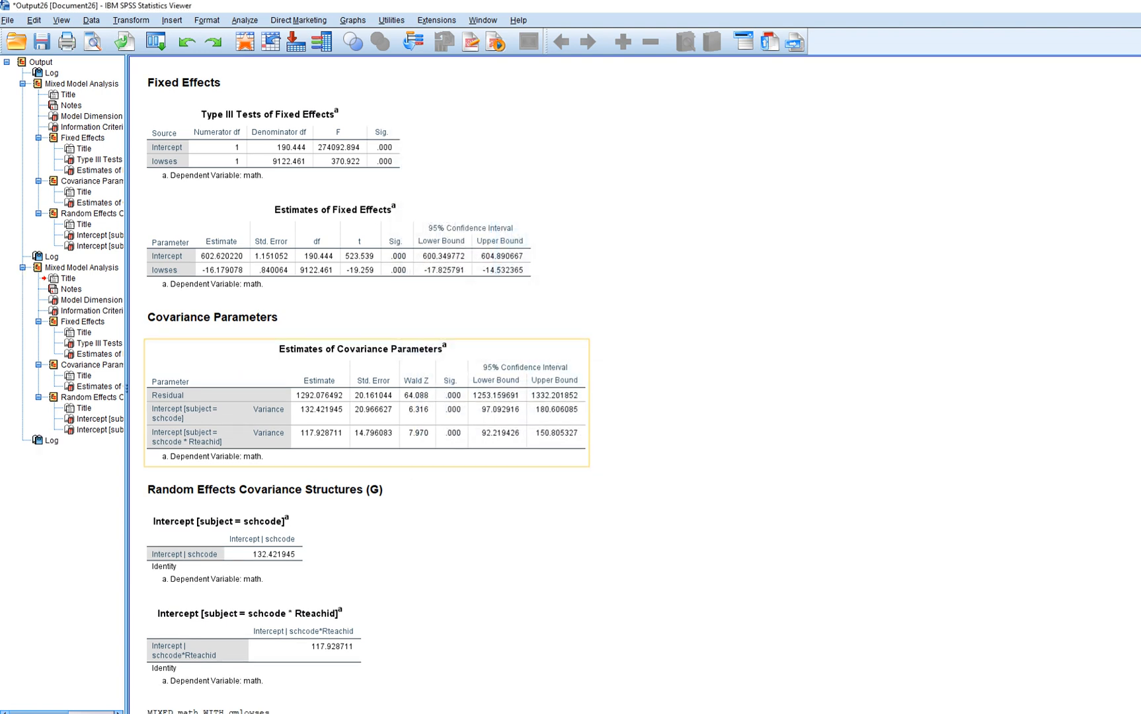
# Step: Compare the fixed effects and covariance parameter estimates of the gmlowses model with those of the preceding lowses model
pyautogui.scroll(-2, 635, 386)
pyautogui.scroll(-1, 366, 380)
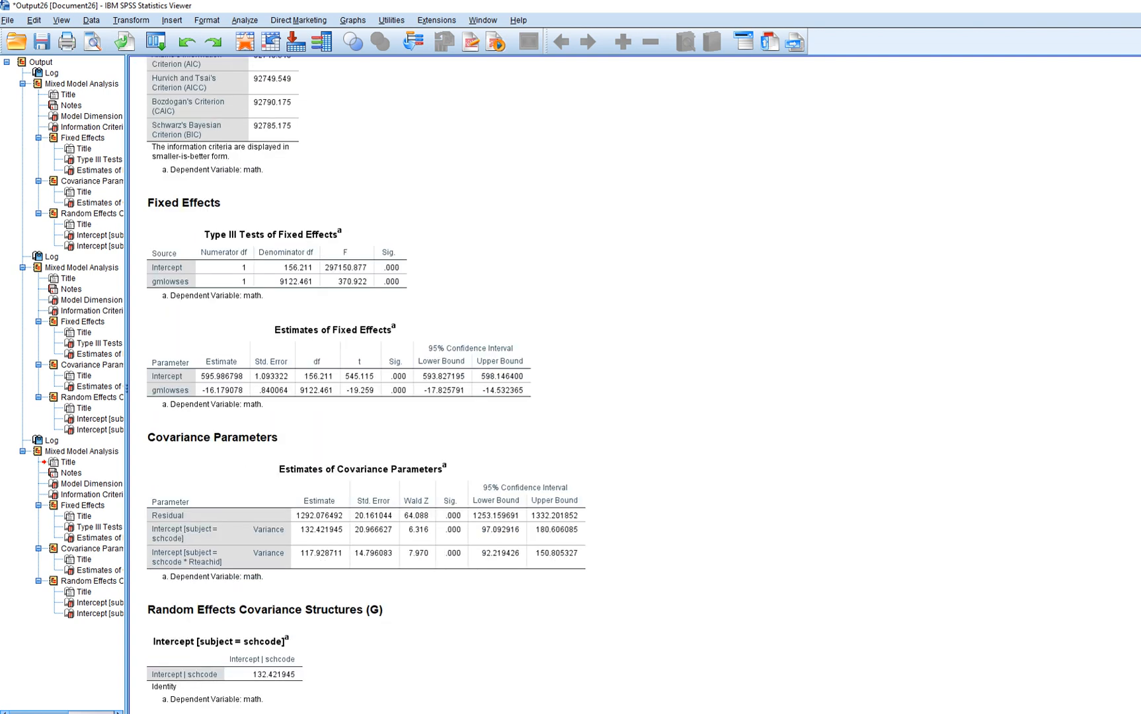
pyautogui.scroll(9, 370, 360)
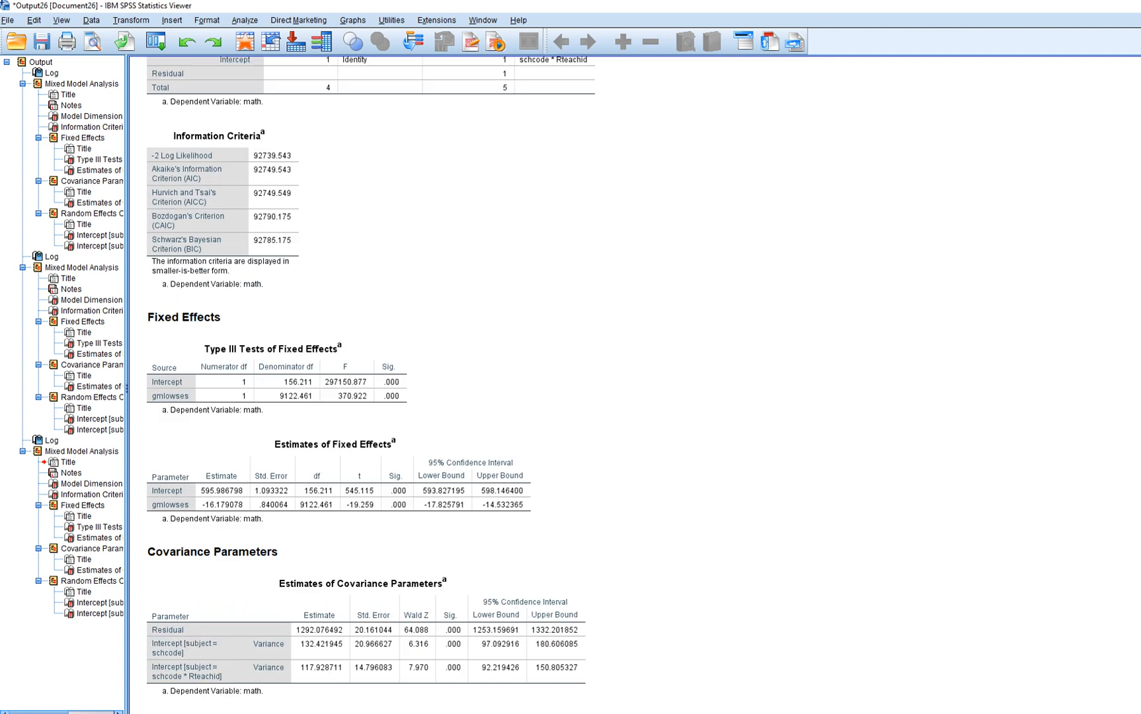
pyautogui.scroll(4, 635, 385)
pyautogui.scroll(3, 366, 385)
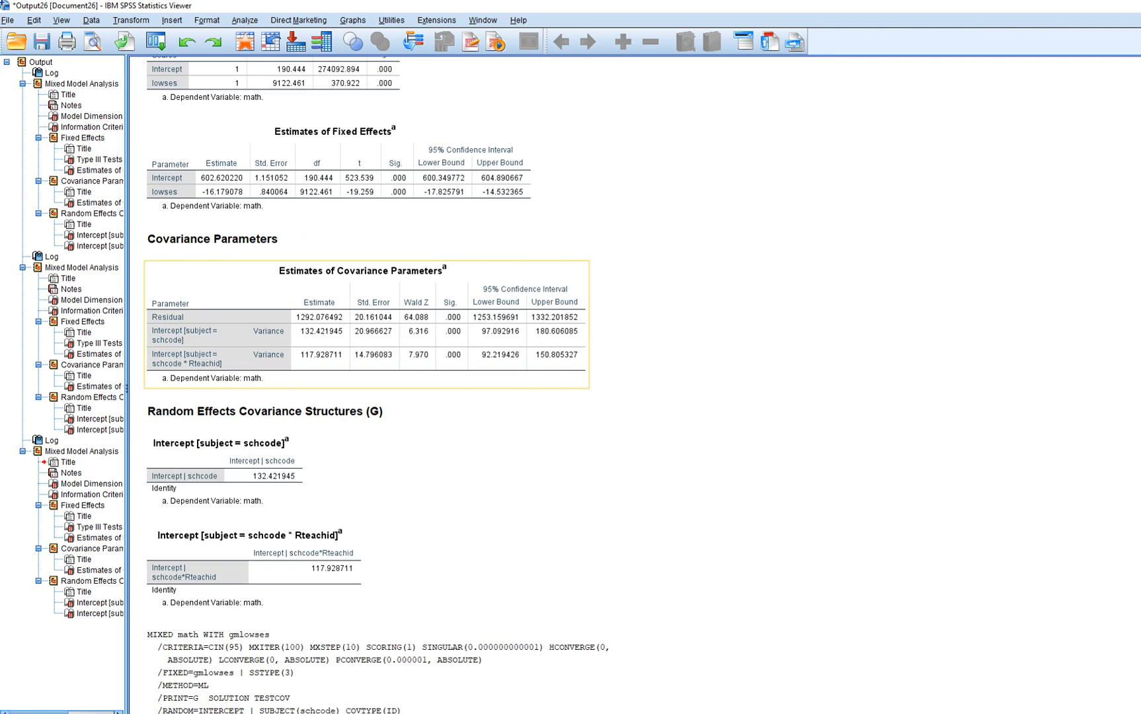
pyautogui.scroll(-20, 370, 385)
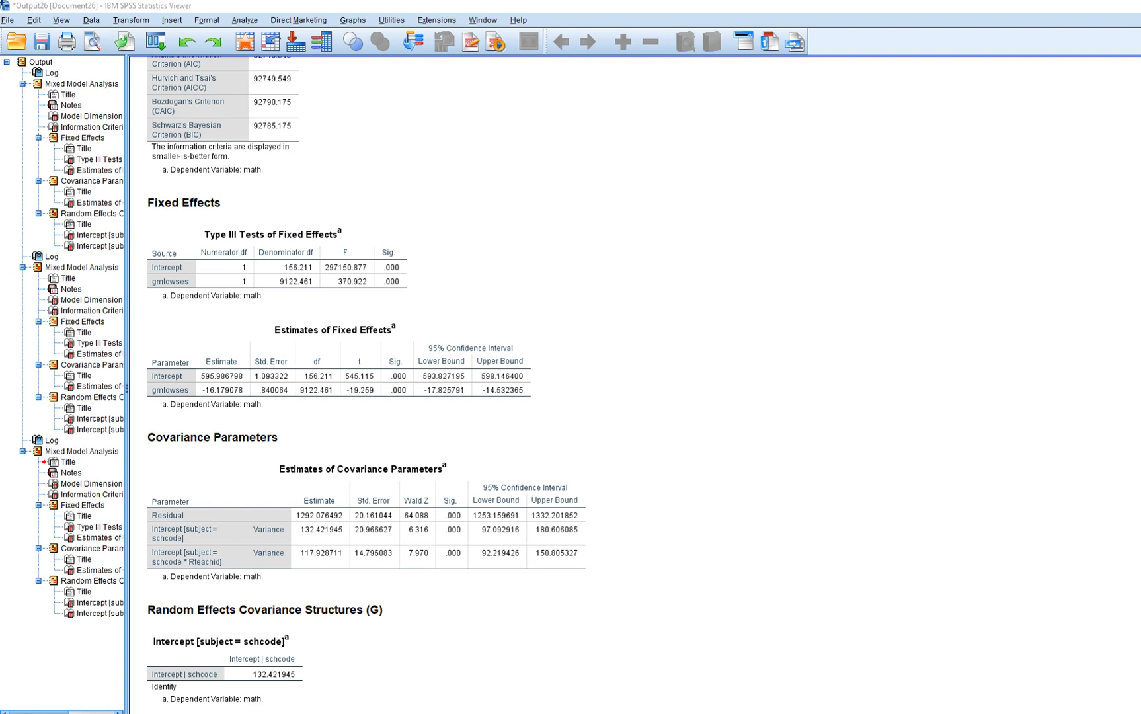
# Step: Underline the gmlowses coefficient, the covariance estimates and their significance values, then clear the marks and recheck the tables against the lowses model
pyautogui.moveTo(150, 396); pyautogui.dragTo(245, 397)
pyautogui.moveTo(389, 400); pyautogui.dragTo(411, 396)
pyautogui.moveTo(289, 519); pyautogui.dragTo(340, 521)
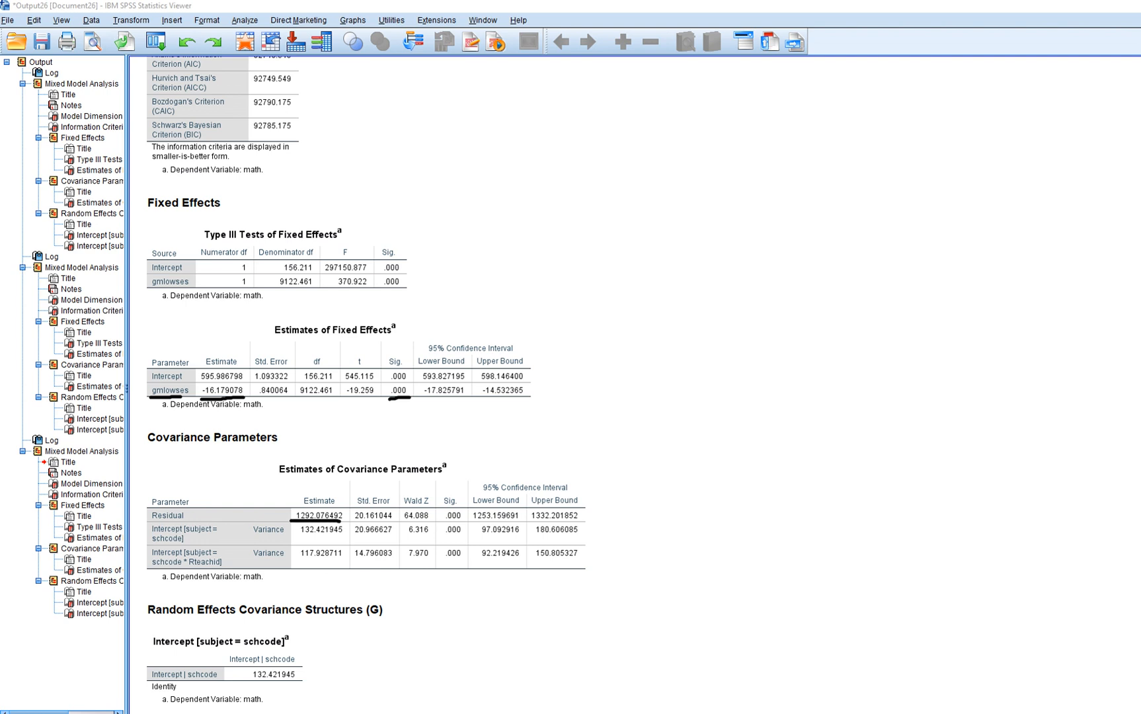
pyautogui.moveTo(435, 519); pyautogui.dragTo(470, 520)
pyautogui.moveTo(296, 539); pyautogui.dragTo(337, 539)
pyautogui.moveTo(436, 538); pyautogui.dragTo(467, 538)
pyautogui.moveTo(305, 563); pyautogui.dragTo(336, 562)
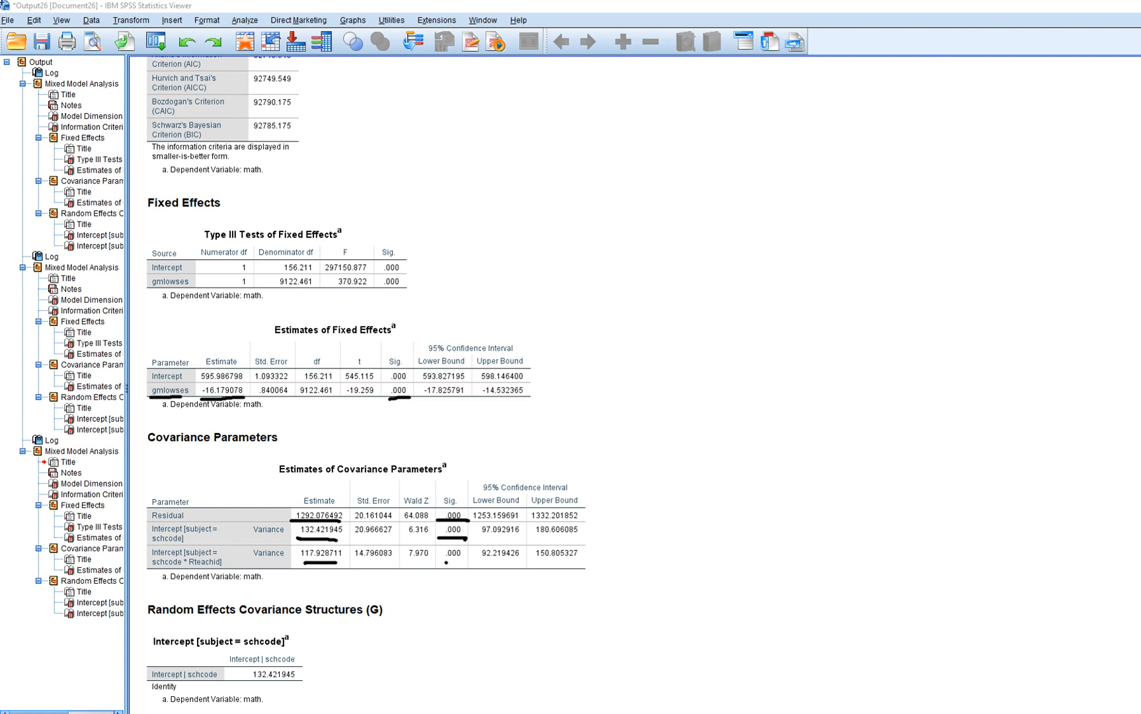
pyautogui.moveTo(446, 563); pyautogui.dragTo(474, 562)
pyautogui.press('Escape')
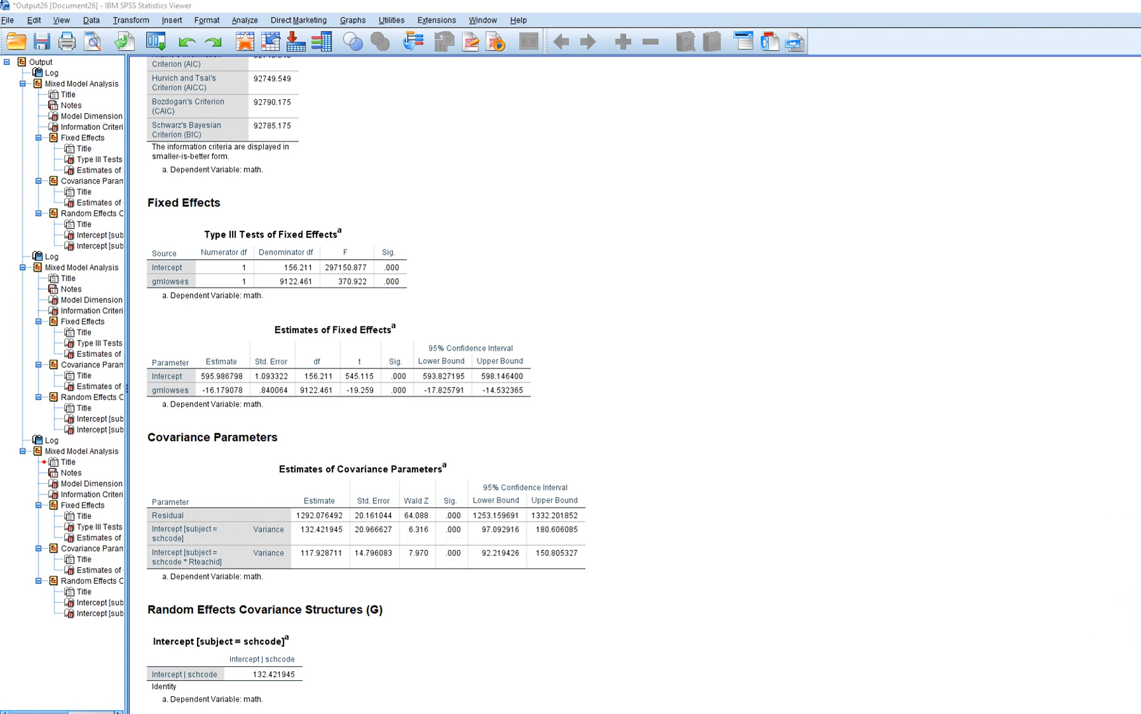
pyautogui.scroll(19, 367, 380)
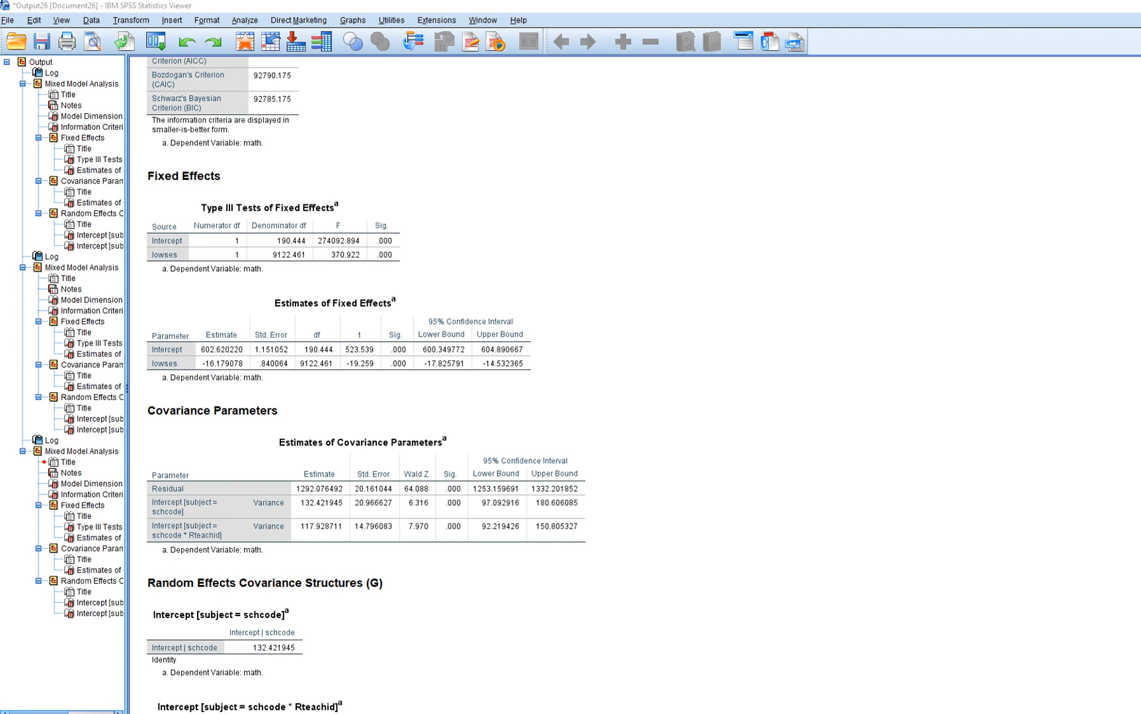
pyautogui.scroll(-19, 366, 380)
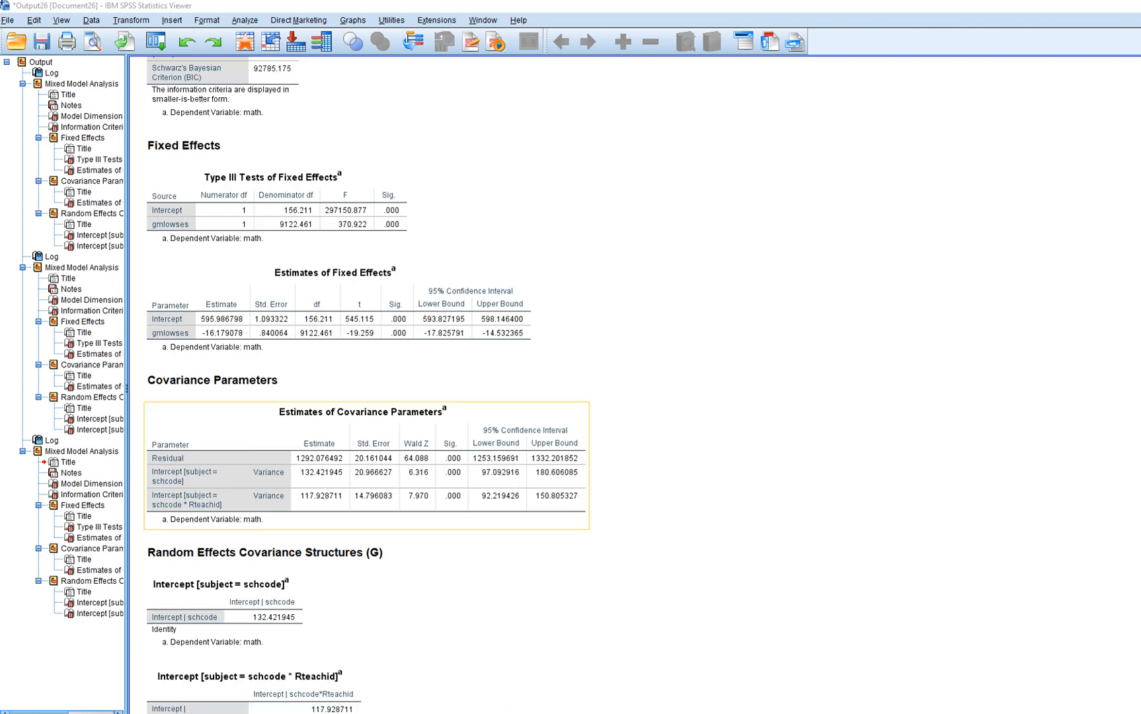